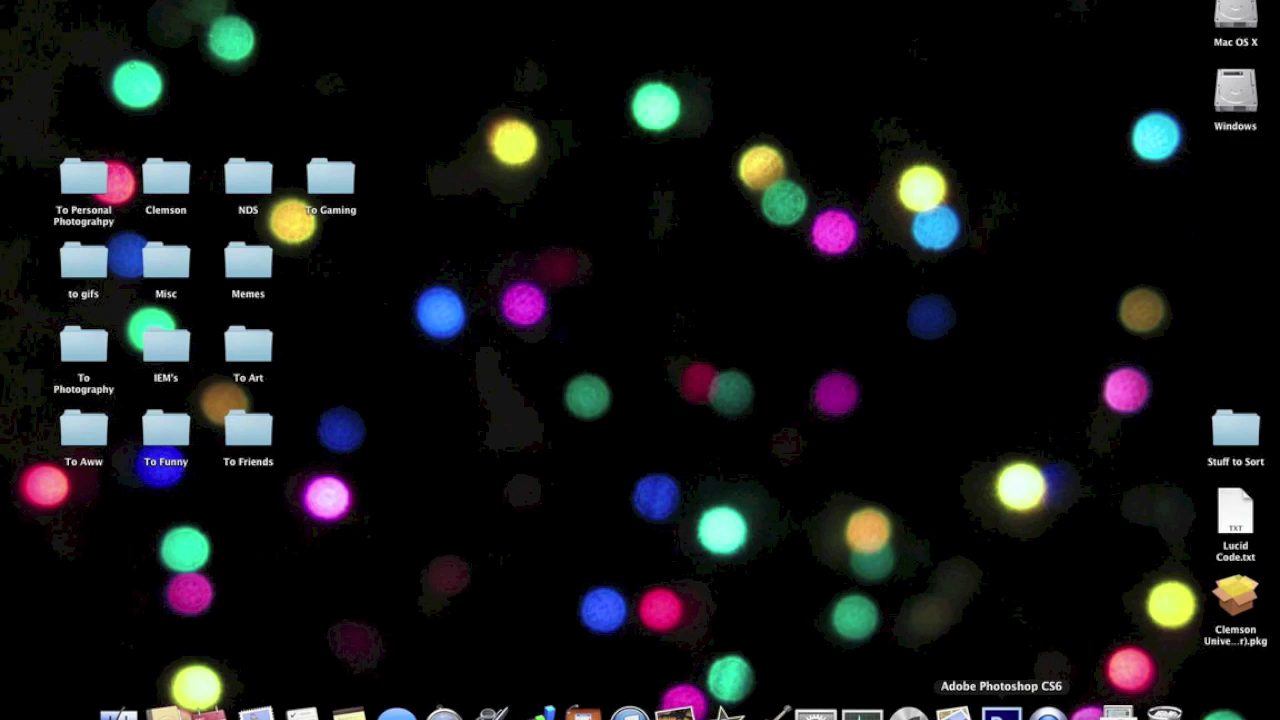
# Step: Handwrite the label youtube.com above the stick figure in the DNS and Host sketch
pyautogui.click(1001, 712)
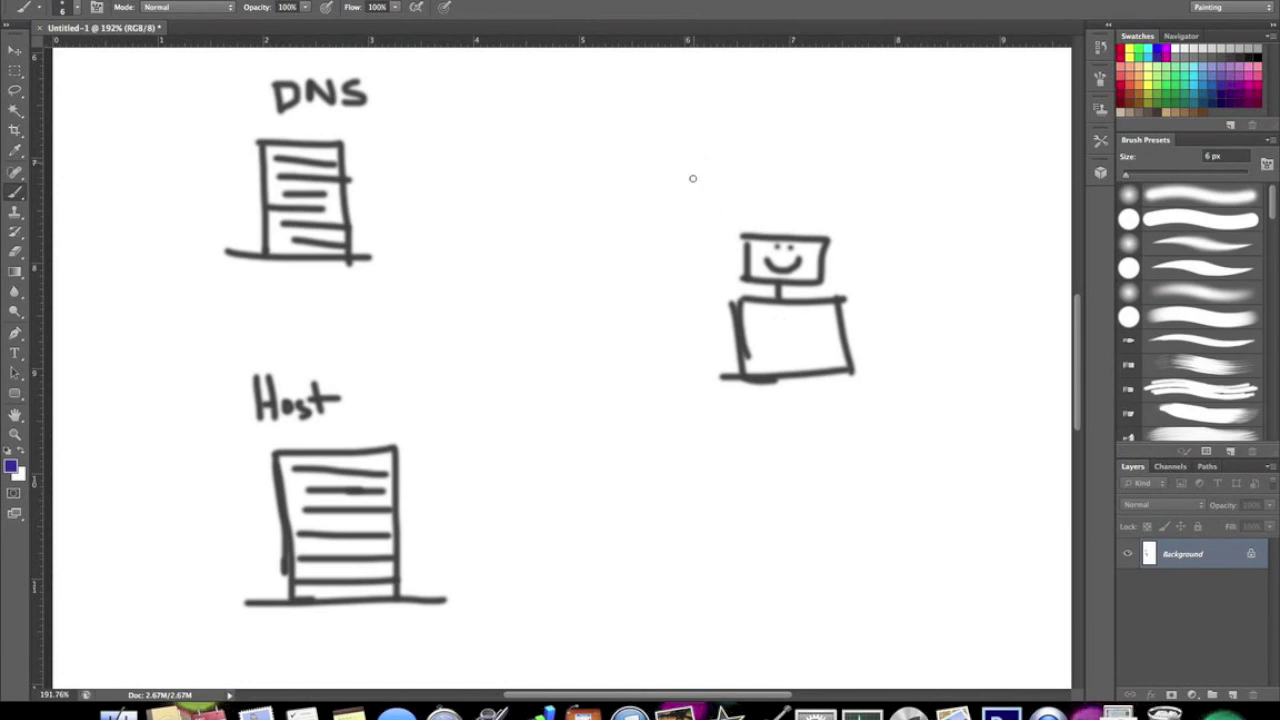
pyautogui.moveTo(701, 126)
pyautogui.mouseDown()
pyautogui.moveTo(711, 151)
pyautogui.moveTo(698, 165)
pyautogui.moveTo(731, 126)
pyautogui.moveTo(779, 130)
pyautogui.moveTo(779, 148)
pyautogui.moveTo(790, 122)
pyautogui.moveTo(807, 130)
pyautogui.mouseUp()
pyautogui.moveTo(812, 102)
pyautogui.mouseDown()
pyautogui.moveTo(834, 130)
pyautogui.moveTo(884, 134)
pyautogui.mouseUp()
pyautogui.click(891, 133)
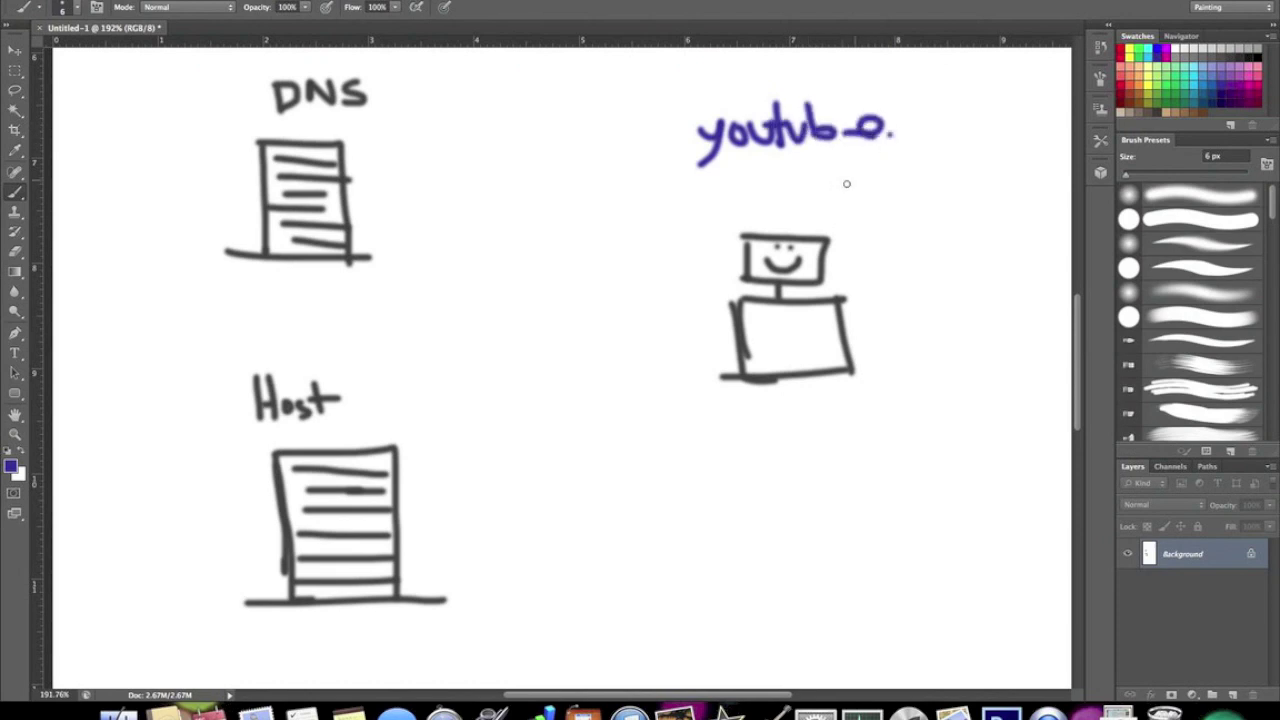
pyautogui.moveTo(814, 176)
pyautogui.mouseDown()
pyautogui.moveTo(813, 190)
pyautogui.moveTo(836, 176)
pyautogui.moveTo(885, 189)
pyautogui.mouseUp()
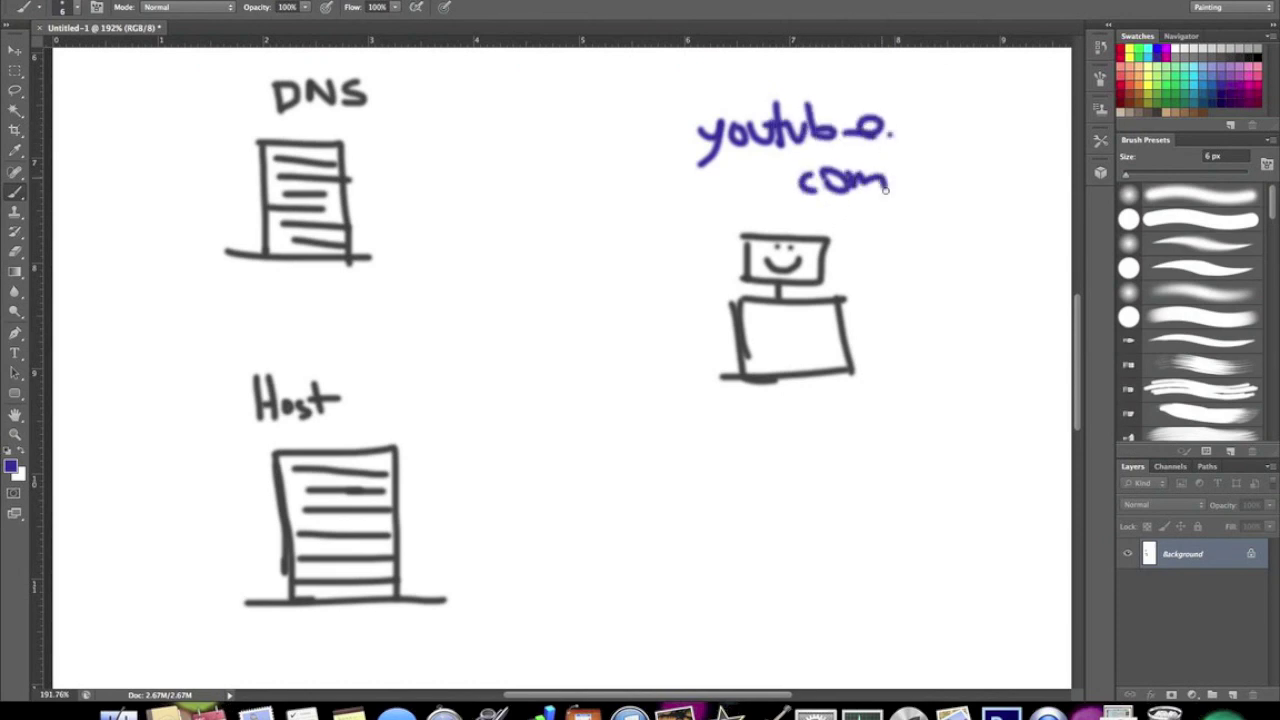
# Step: Draw arrows figure→DNS, DNS→Host, Host→figure, plus magenta up and down arrows below the figure
pyautogui.moveTo(699, 296)
pyautogui.mouseDown()
pyautogui.moveTo(430, 218)
pyautogui.moveTo(466, 243)
pyautogui.mouseUp()
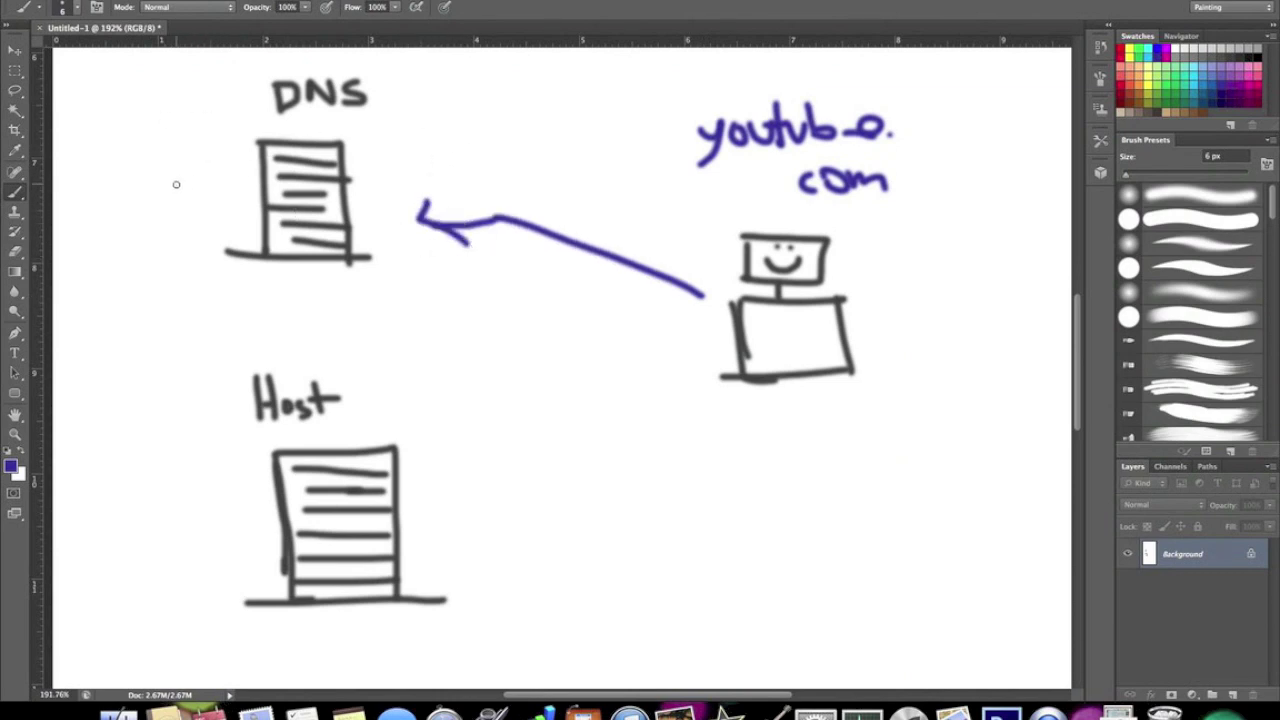
pyautogui.moveTo(349, 303)
pyautogui.mouseDown()
pyautogui.moveTo(403, 374)
pyautogui.moveTo(405, 440)
pyautogui.moveTo(420, 408)
pyautogui.mouseUp()
pyautogui.moveTo(439, 554)
pyautogui.mouseDown()
pyautogui.moveTo(743, 417)
pyautogui.moveTo(749, 457)
pyautogui.mouseUp()
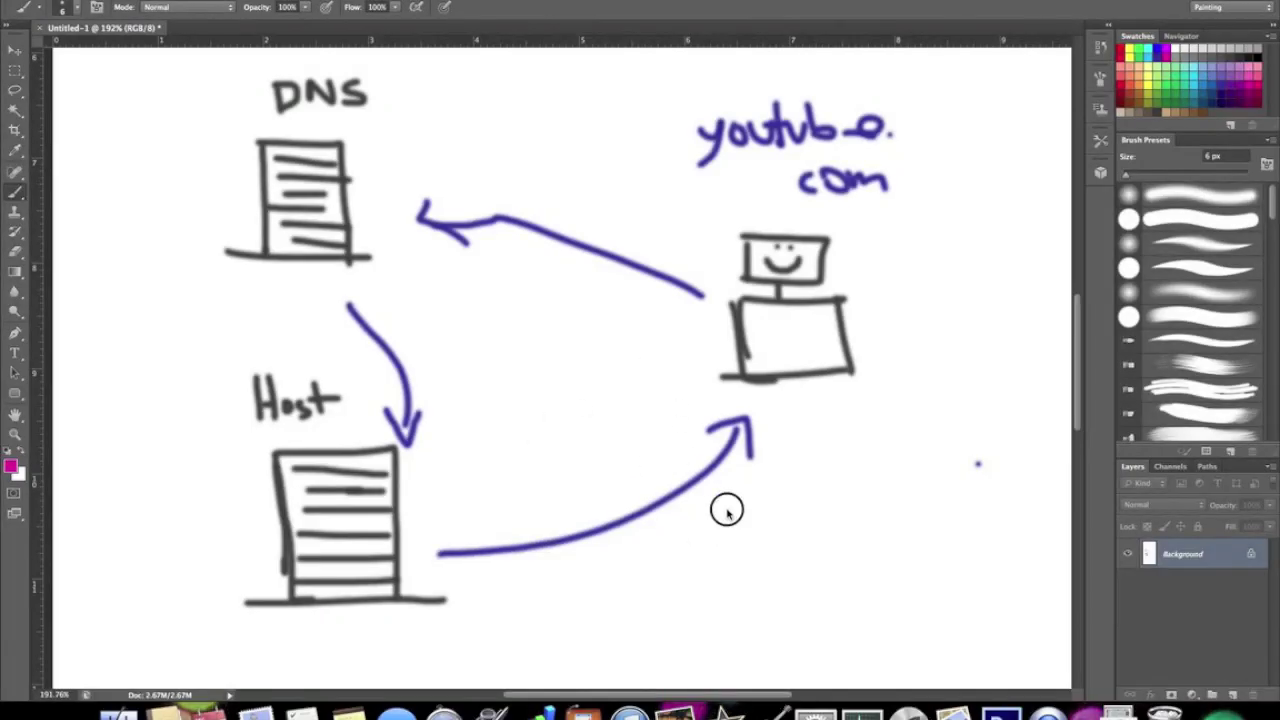
pyautogui.moveTo(723, 534); pyautogui.dragTo(724, 484)
pyautogui.moveTo(724, 484); pyautogui.dragTo(752, 543)
pyautogui.moveTo(765, 512); pyautogui.dragTo(753, 542)
# Step: Circle DNS in magenta, add magenta up arrows between DNS and Host, and a star beside DNS
pyautogui.moveTo(377, 67)
pyautogui.mouseDown()
pyautogui.moveTo(214, 80)
pyautogui.moveTo(271, 272)
pyautogui.moveTo(412, 170)
pyautogui.moveTo(370, 77)
pyautogui.mouseUp()
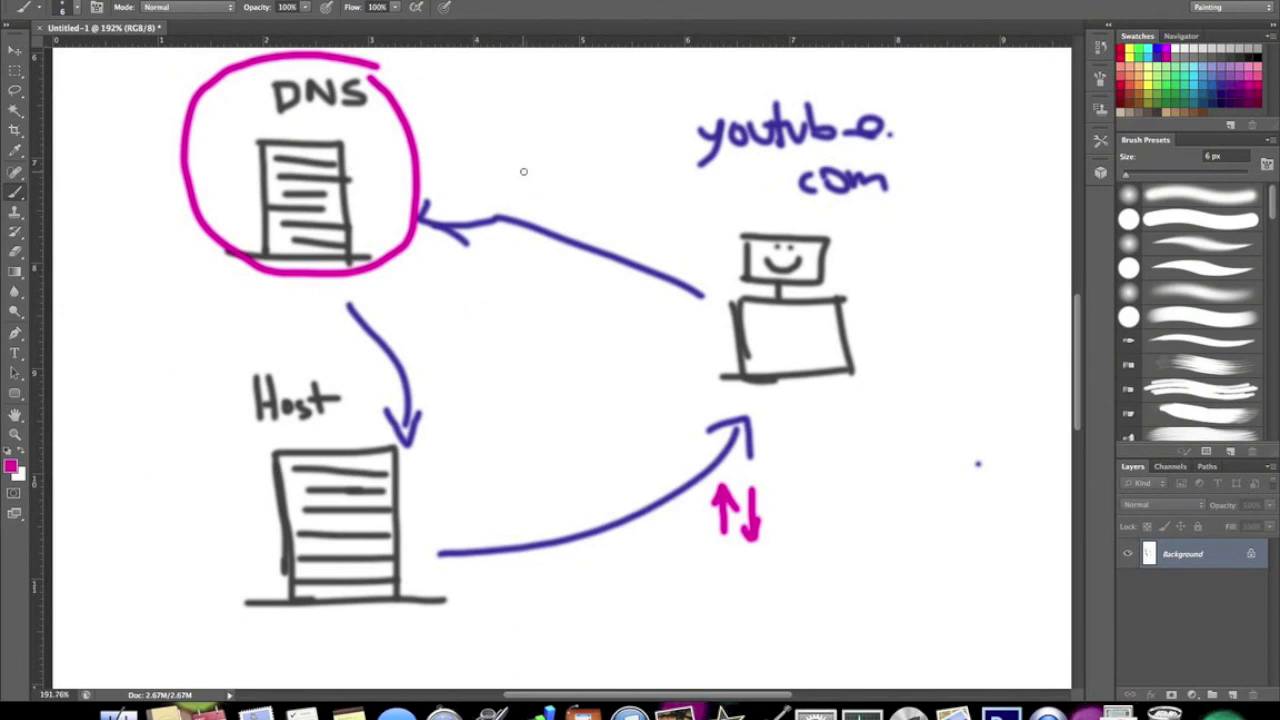
pyautogui.moveTo(521, 162)
pyautogui.mouseDown()
pyautogui.moveTo(520, 208)
pyautogui.moveTo(540, 180)
pyautogui.mouseUp()
pyautogui.moveTo(436, 322); pyautogui.dragTo(438, 395)
pyautogui.moveTo(425, 347); pyautogui.dragTo(449, 341)
pyautogui.moveTo(418, 122)
pyautogui.mouseDown()
pyautogui.moveTo(430, 88)
pyautogui.moveTo(456, 98)
pyautogui.moveTo(414, 118)
pyautogui.mouseUp()
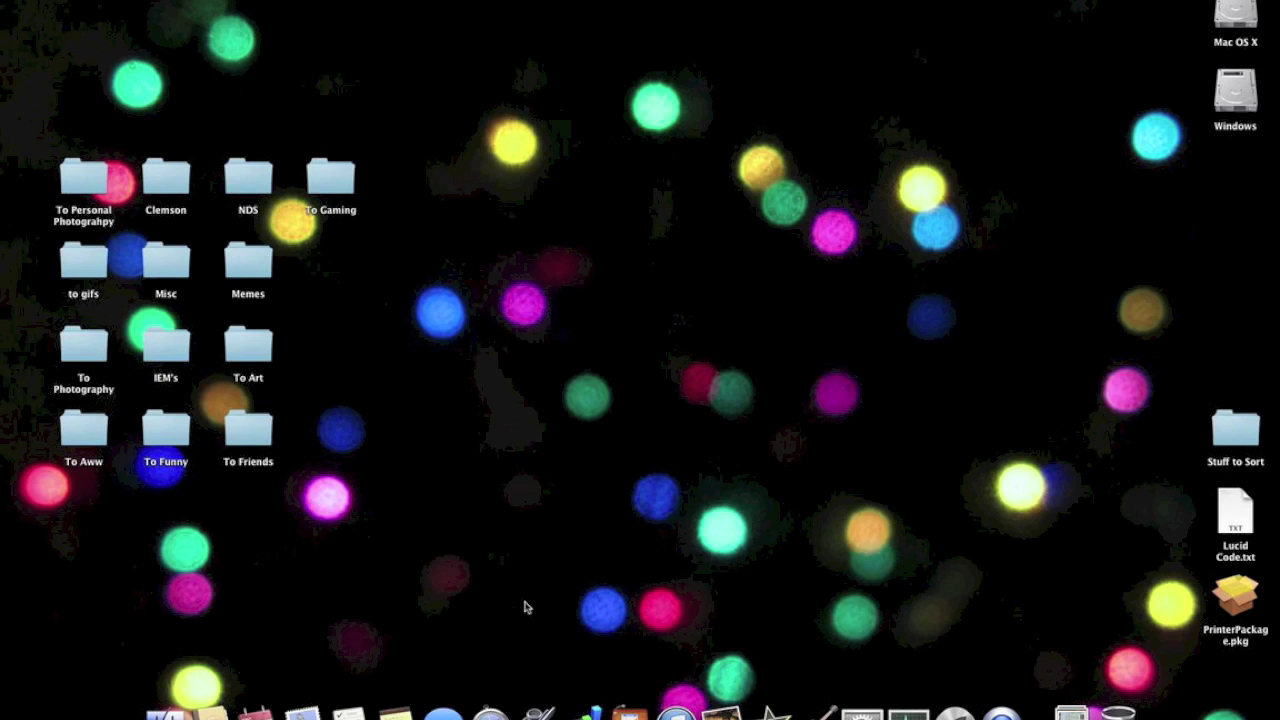
# Step: Search Google for namebench and open the namebench project page result
pyautogui.click(490, 712)
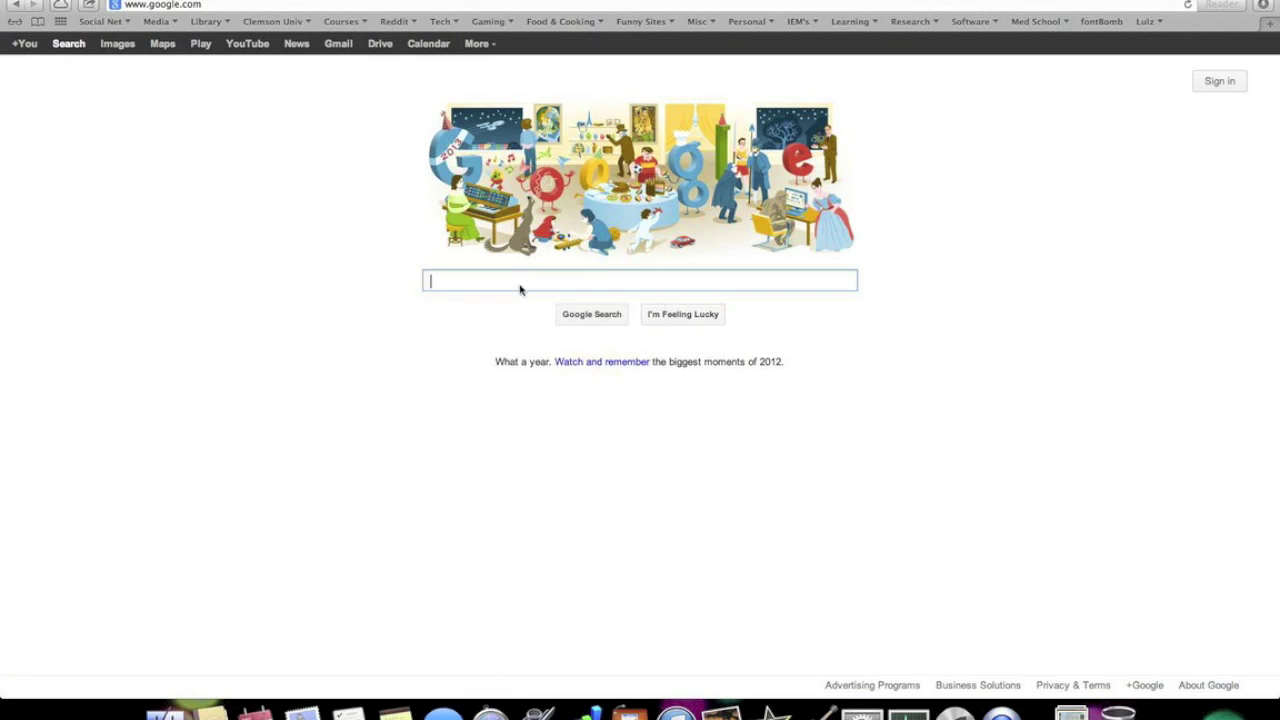
pyautogui.write('namebenche')
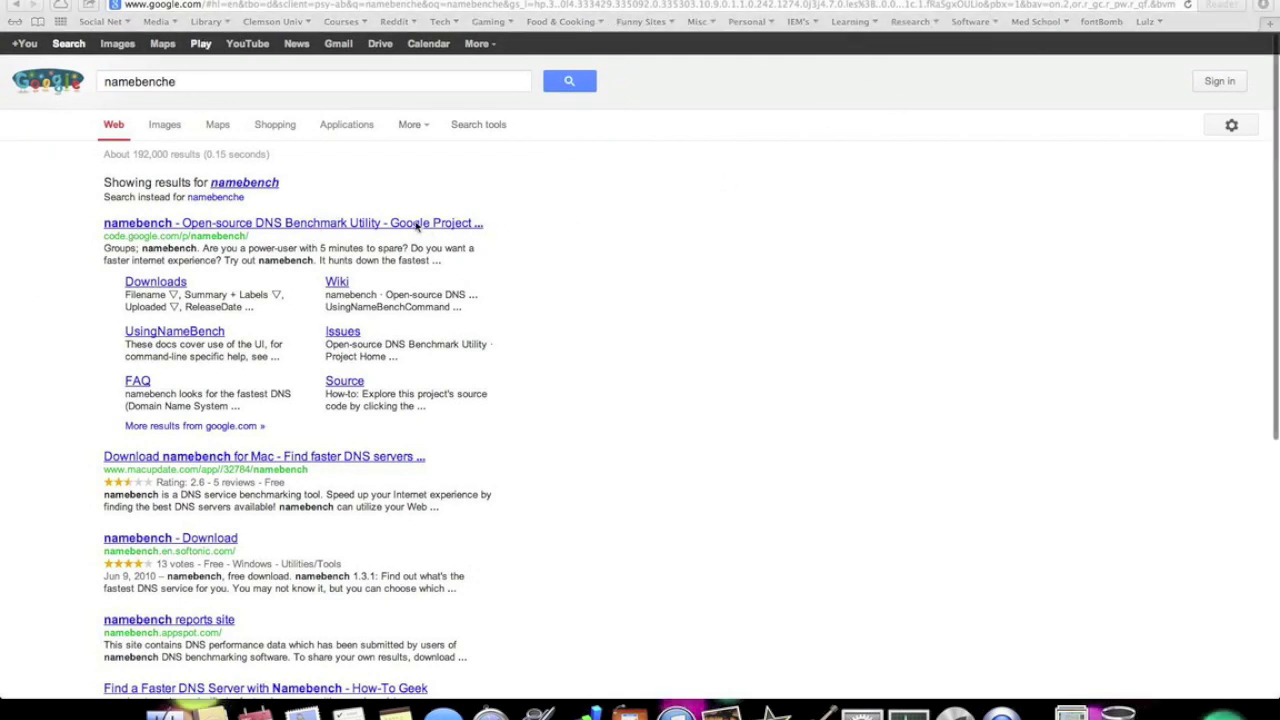
pyautogui.click(280, 225)
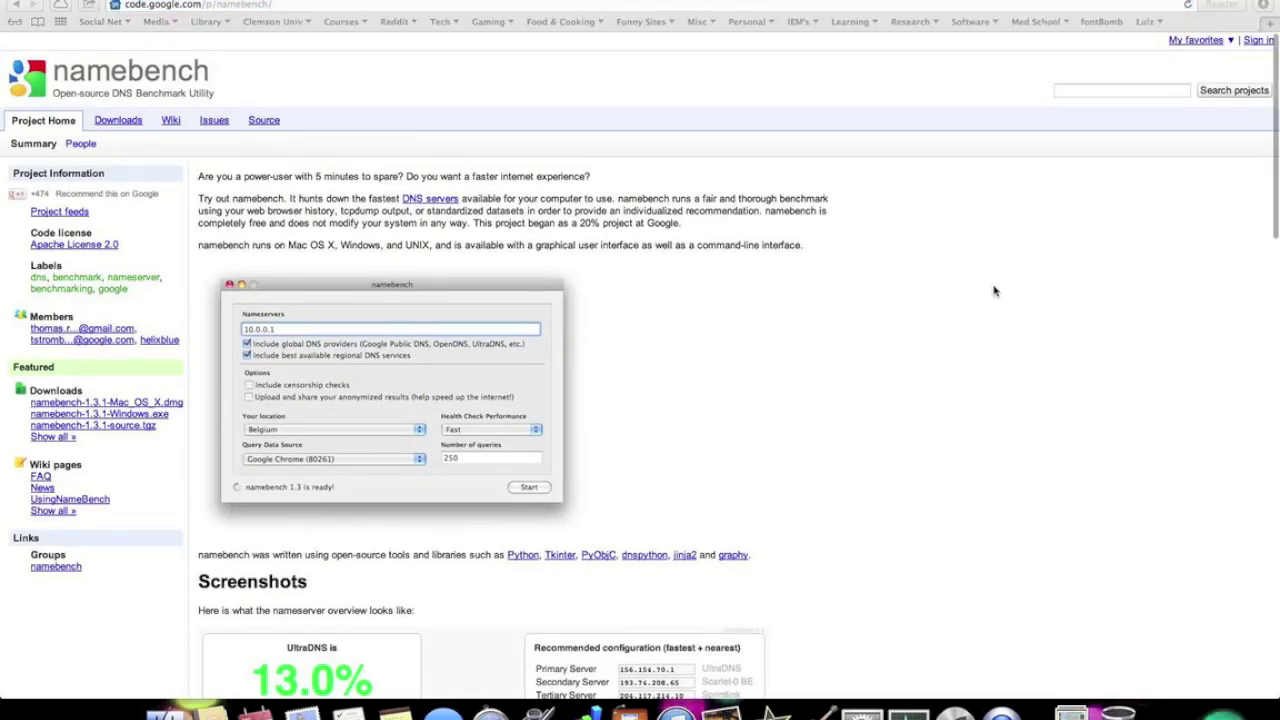
# Step: Browse the project page and open the namebench 1.3.1 for Mac OS X download page
pyautogui.scroll(-5, 710, 362)
pyautogui.scroll(-5, 718, 340)
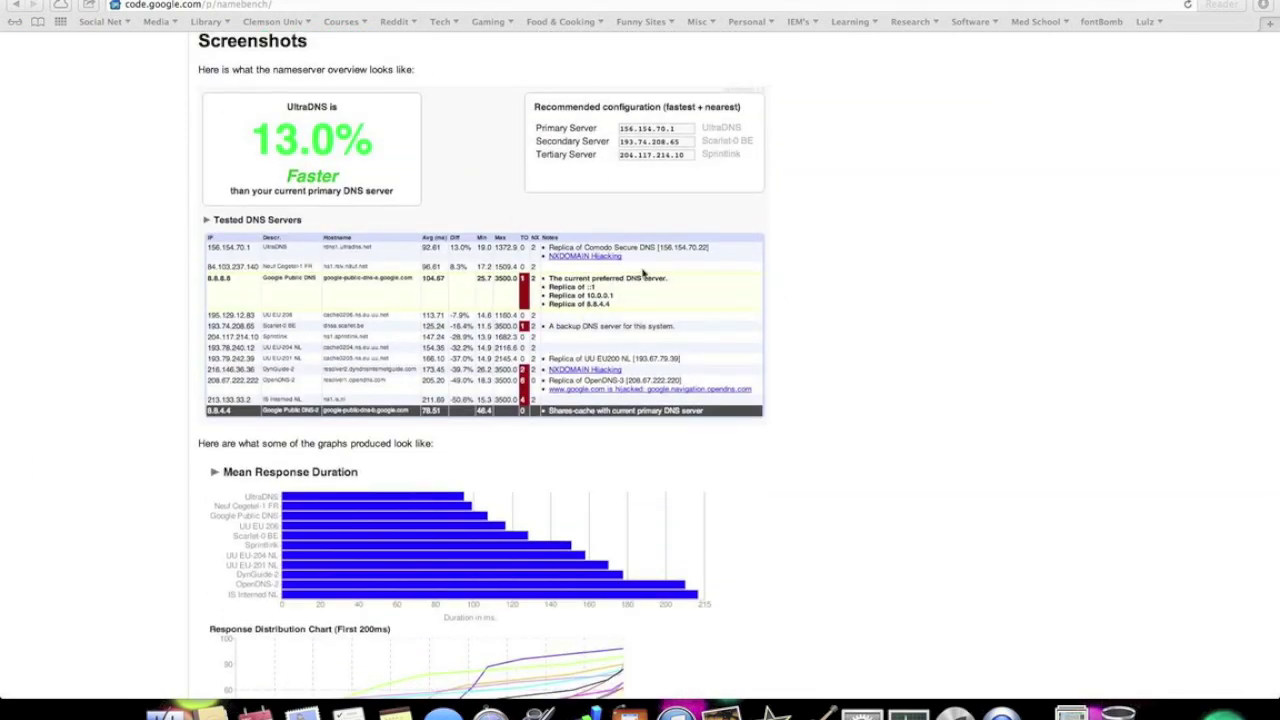
pyautogui.scroll(-12, 717, 363)
pyautogui.scroll(-5, 718, 363)
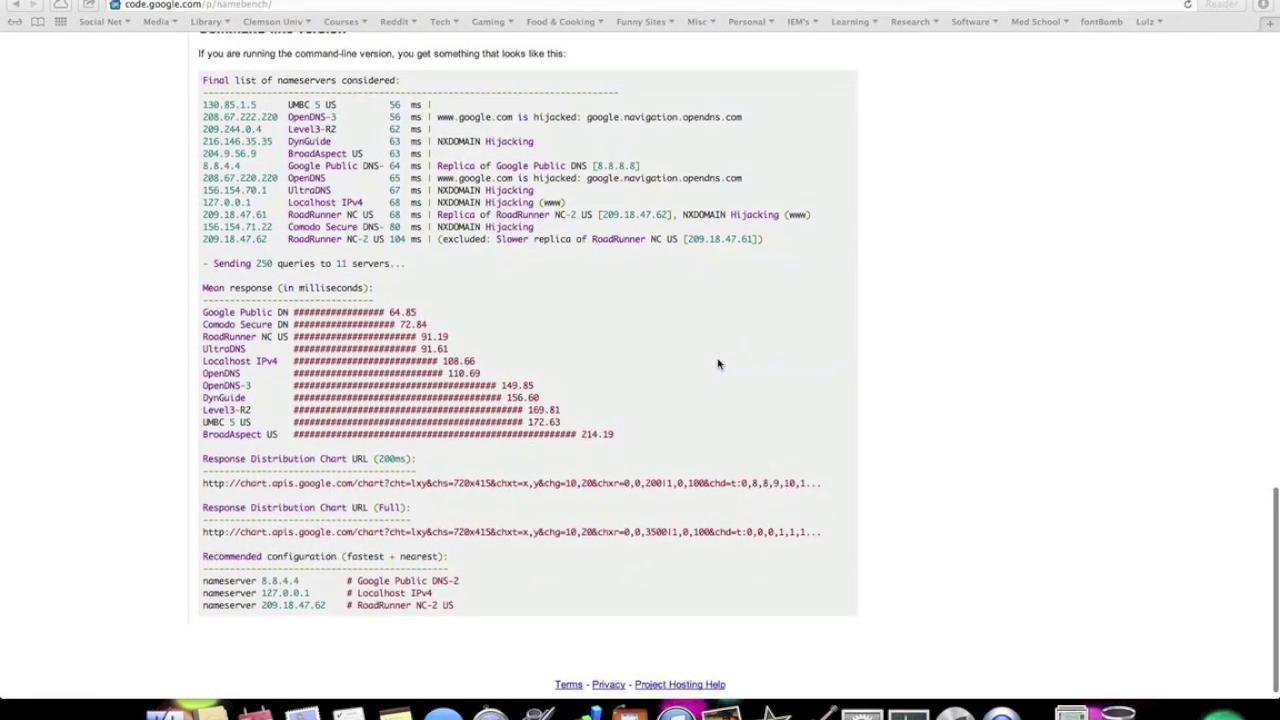
pyautogui.scroll(15, 715, 365)
pyautogui.scroll(1, 608, 376)
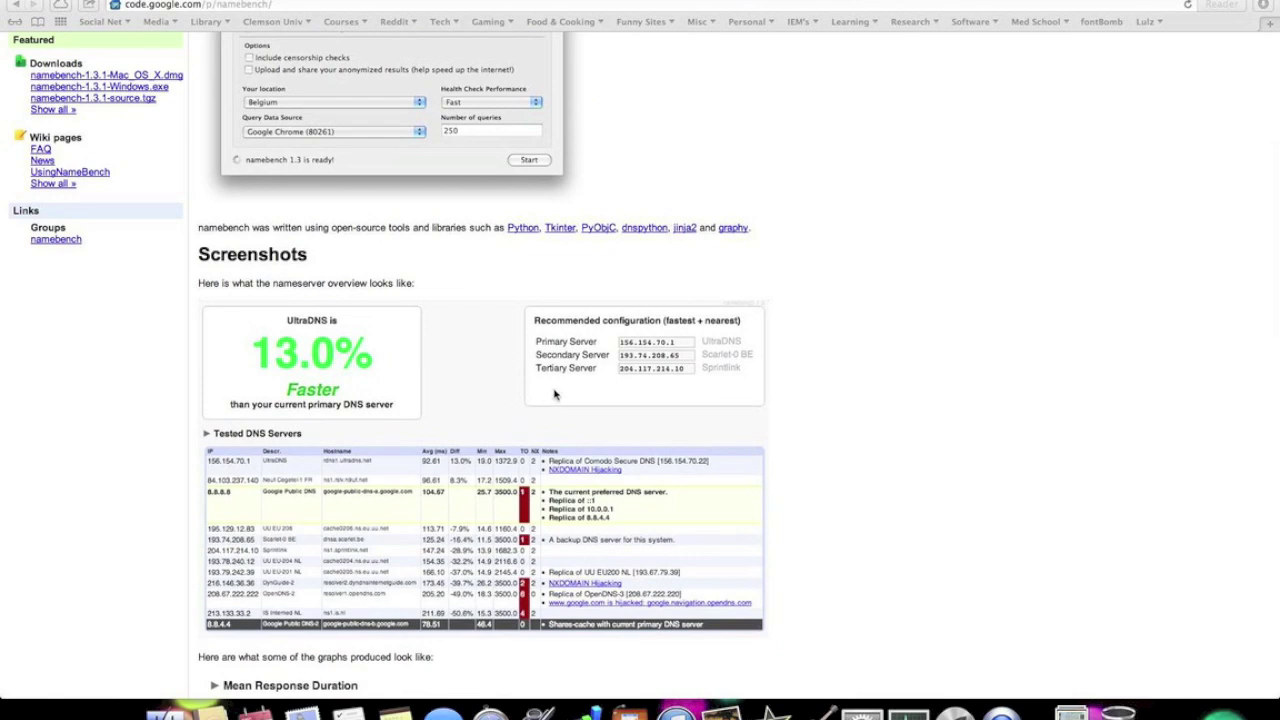
pyautogui.scroll(-6, 548, 529)
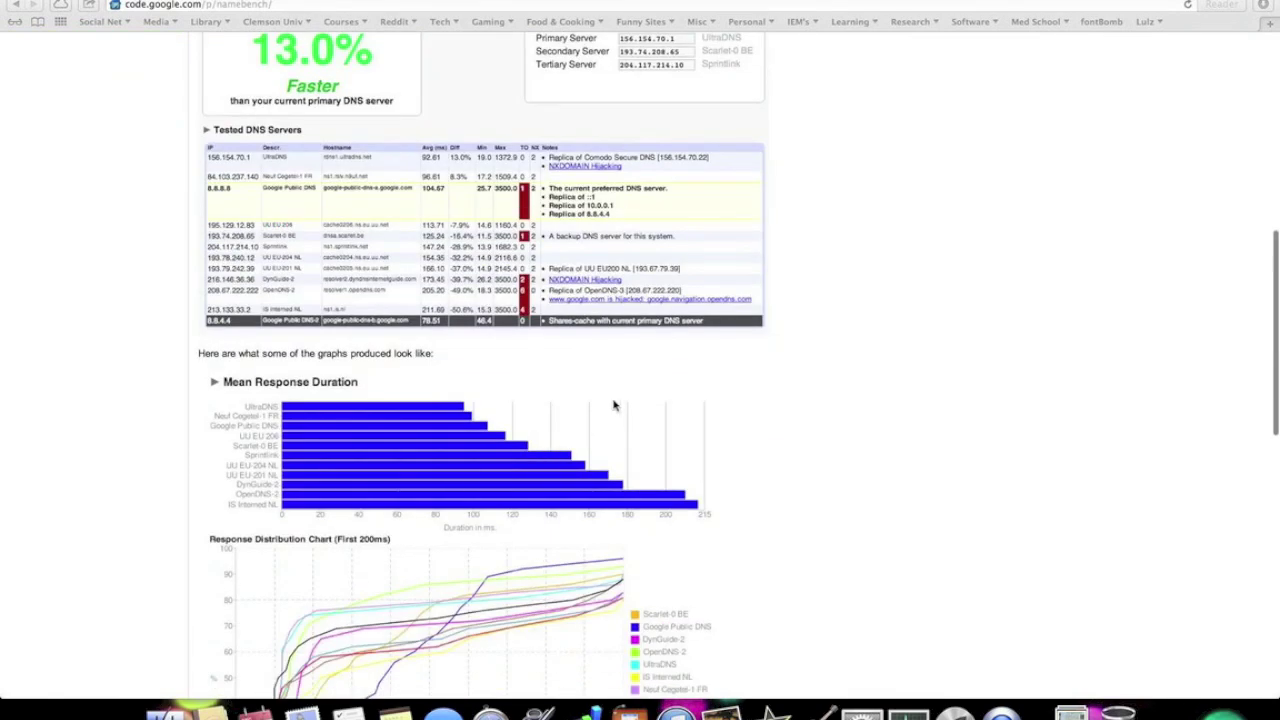
pyautogui.scroll(8, 614, 405)
pyautogui.scroll(4, 614, 405)
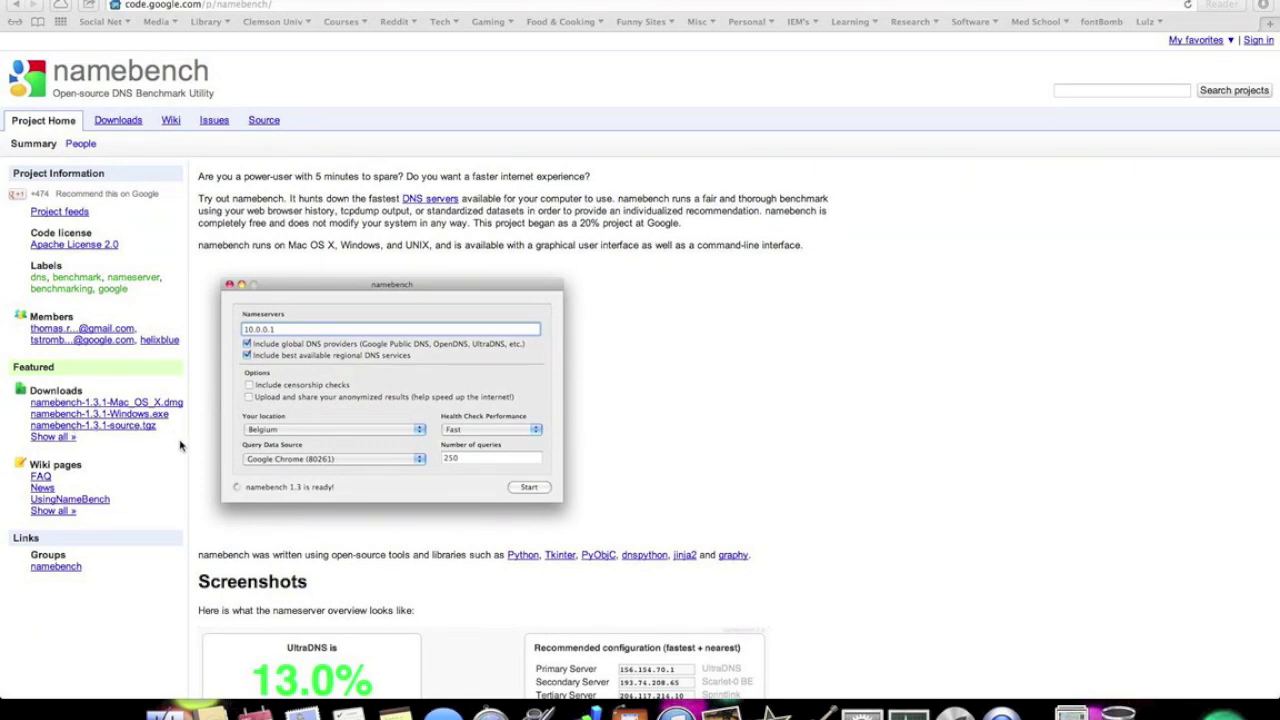
pyautogui.click(176, 404)
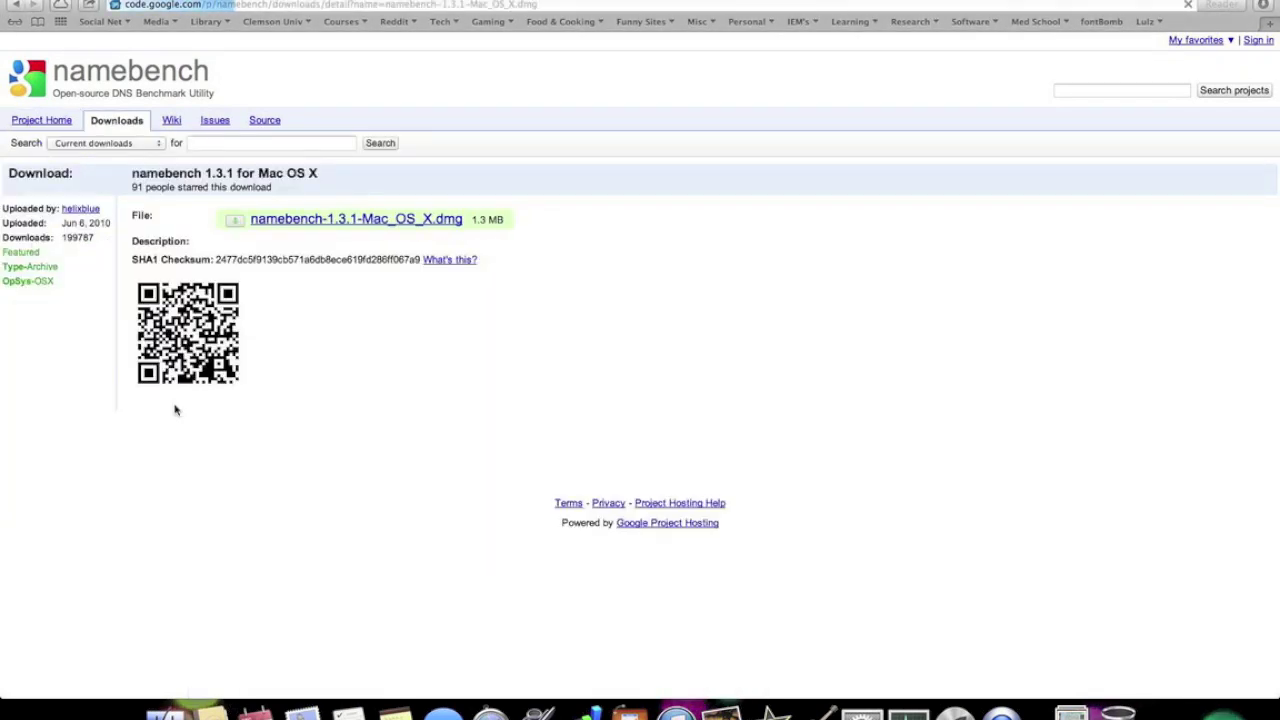
# Step: Download namebench-1.3.1-Mac_OS_X.dmg and hide Safari to reveal the desktop
pyautogui.click(380, 226)
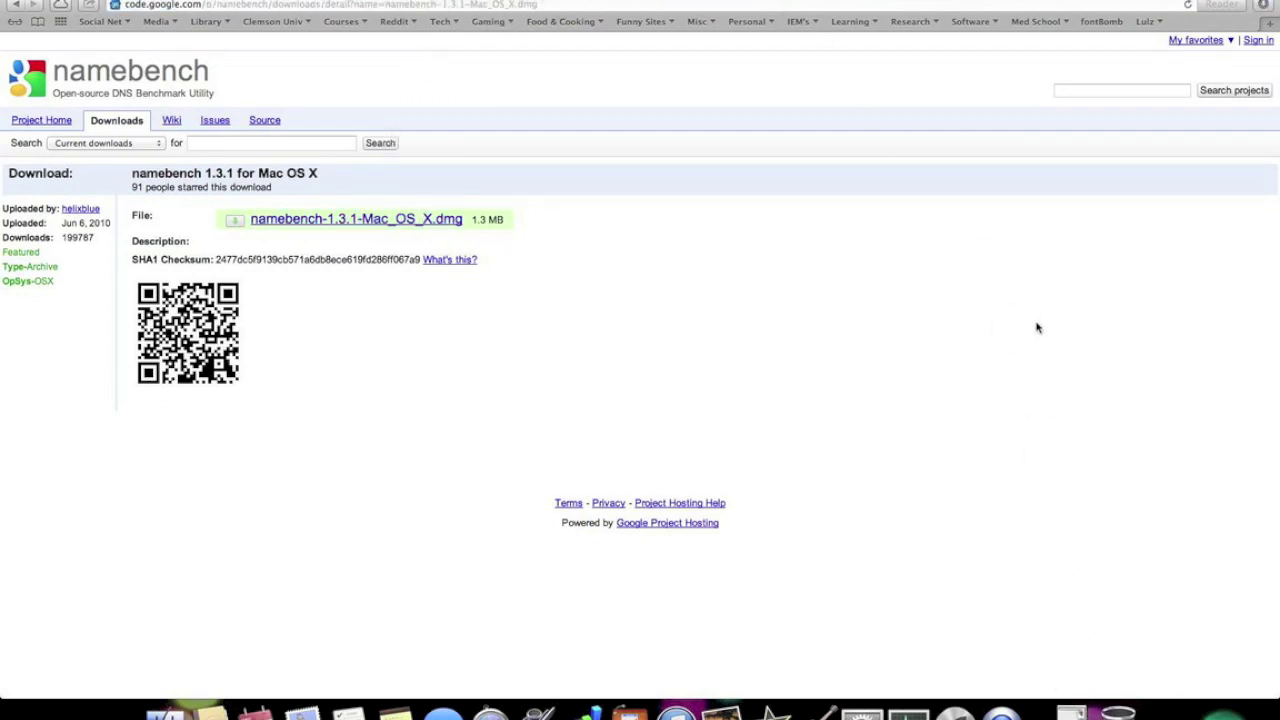
pyautogui.press('super+h')
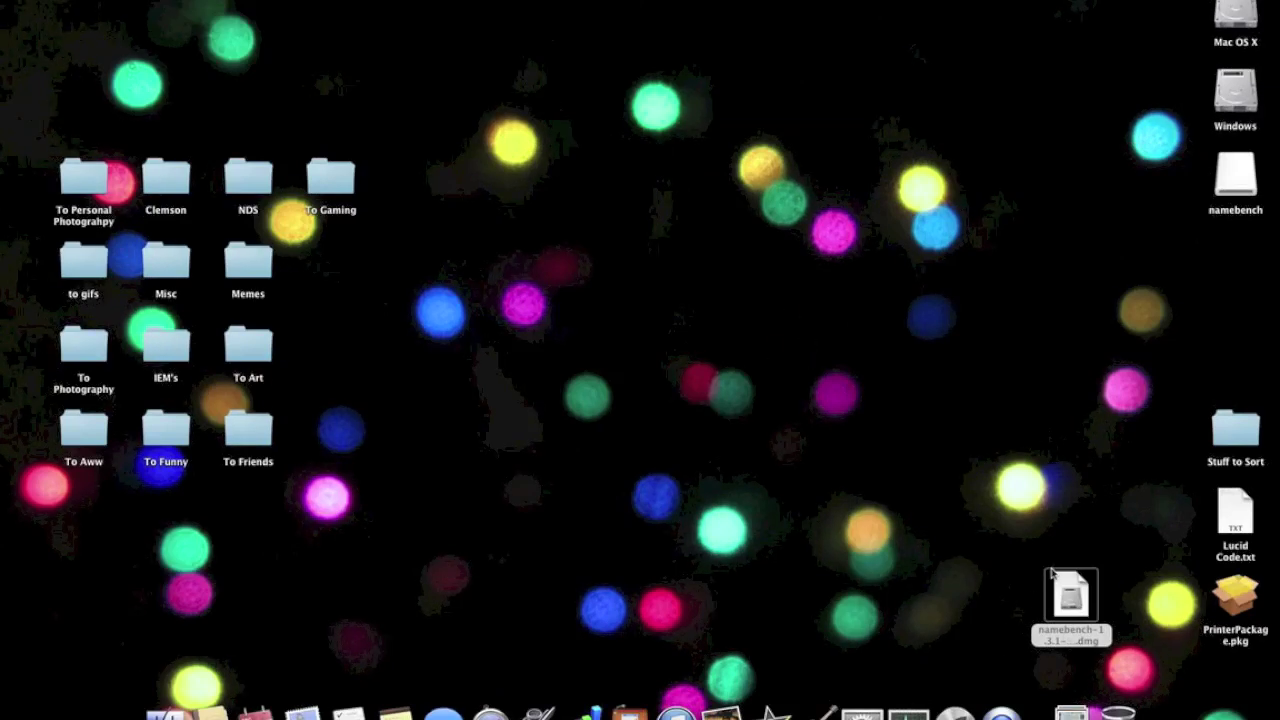
# Step: Open the mounted namebench volume, launch the namebench app, and accept the unidentified-developer warning
pyautogui.click(1076, 600)
pyautogui.doubleClick(1248, 172)
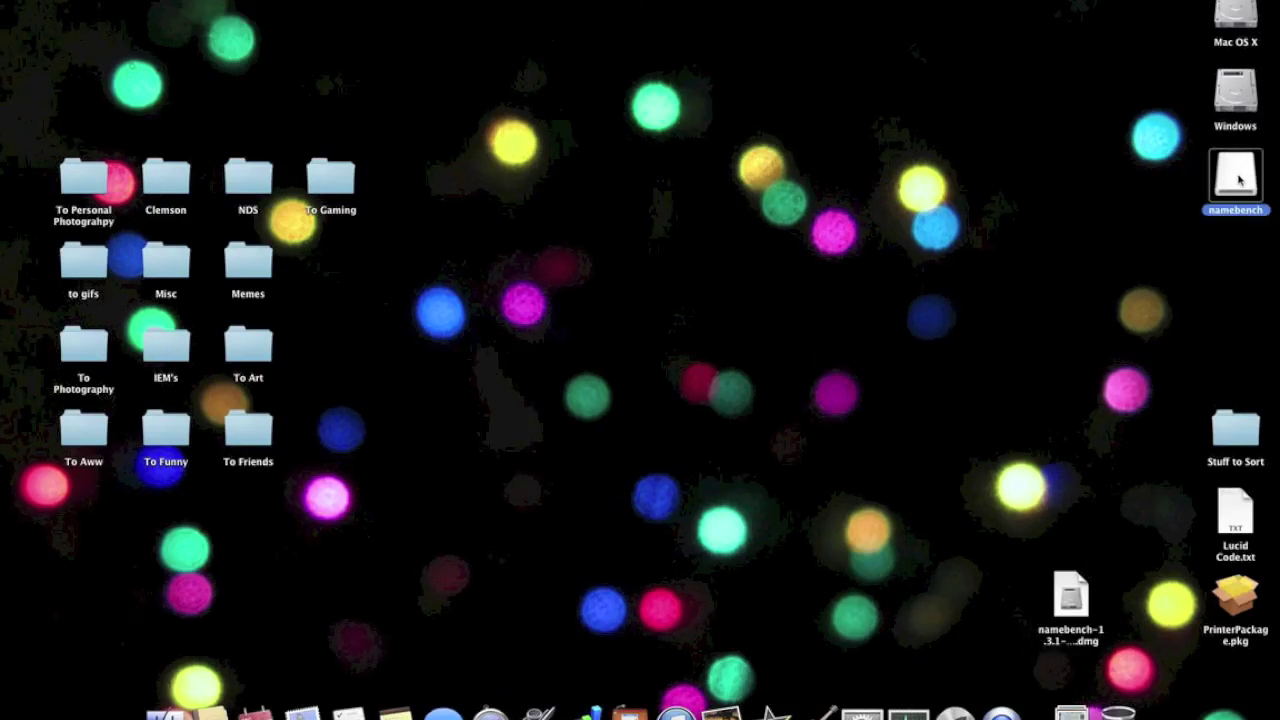
pyautogui.moveTo(638, 190); pyautogui.dragTo(720, 155)
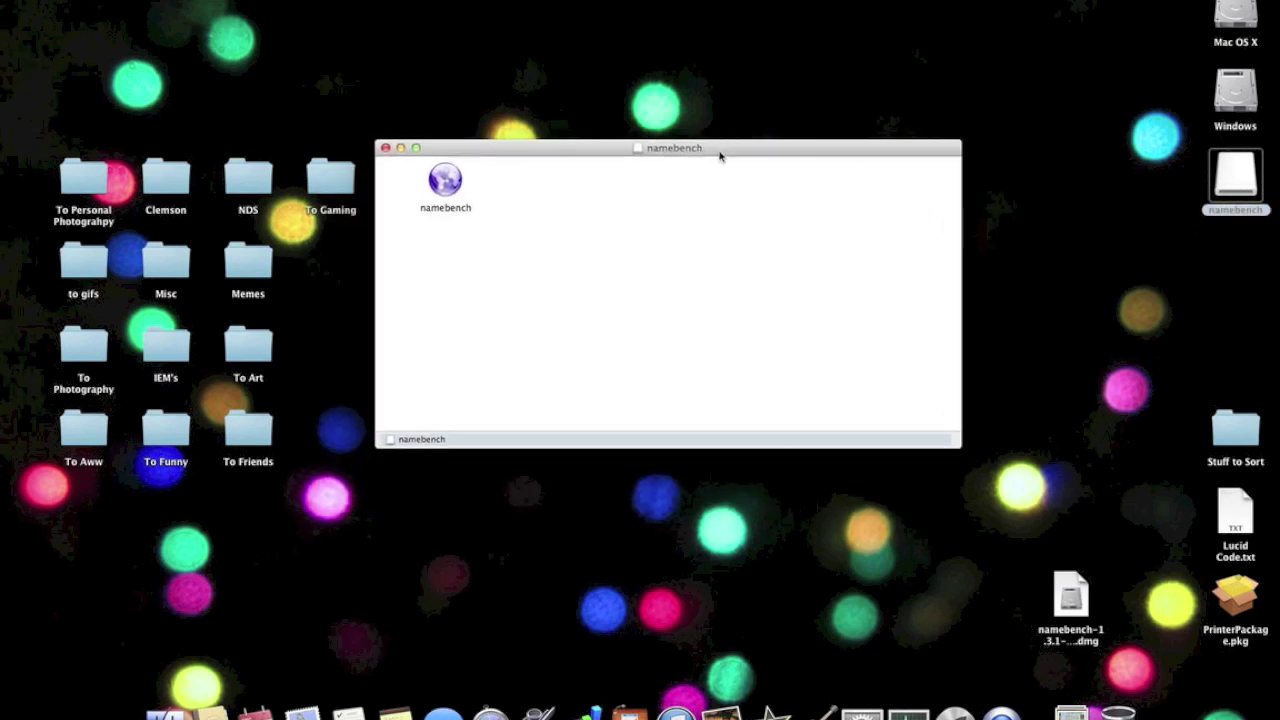
pyautogui.click(452, 190)
pyautogui.doubleClick(452, 190)
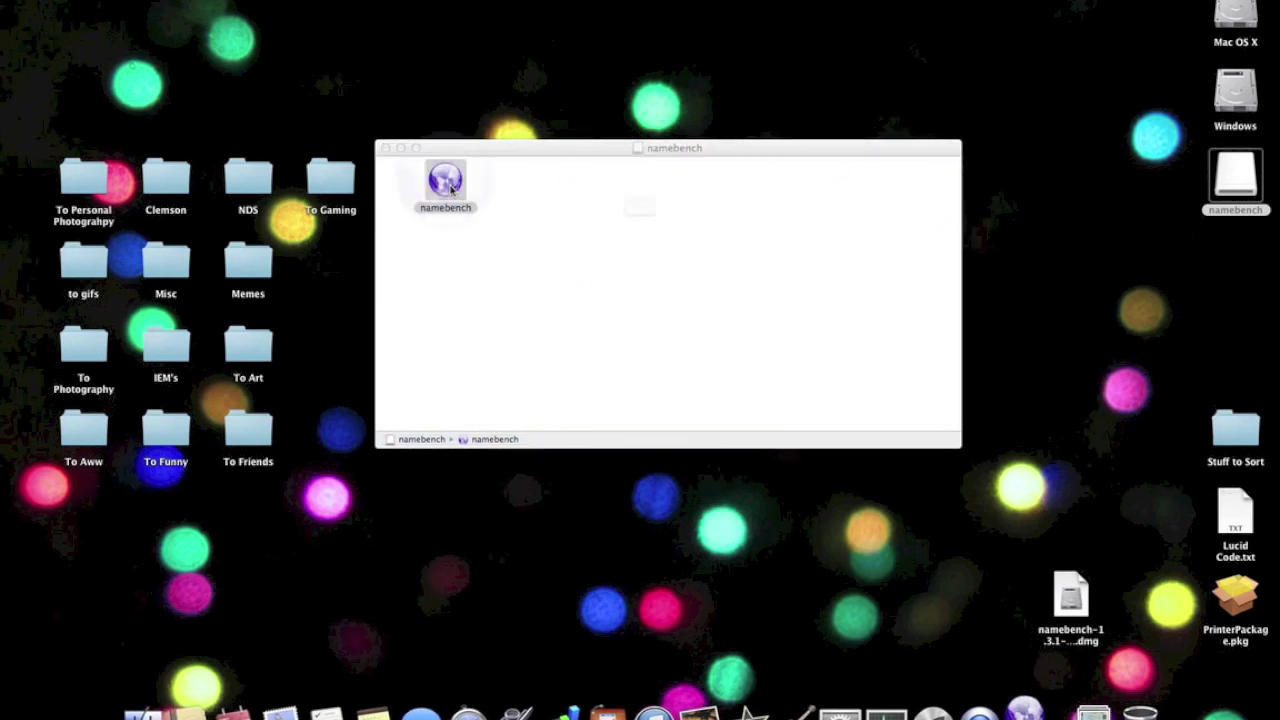
pyautogui.moveTo(711, 124); pyautogui.dragTo(735, 74)
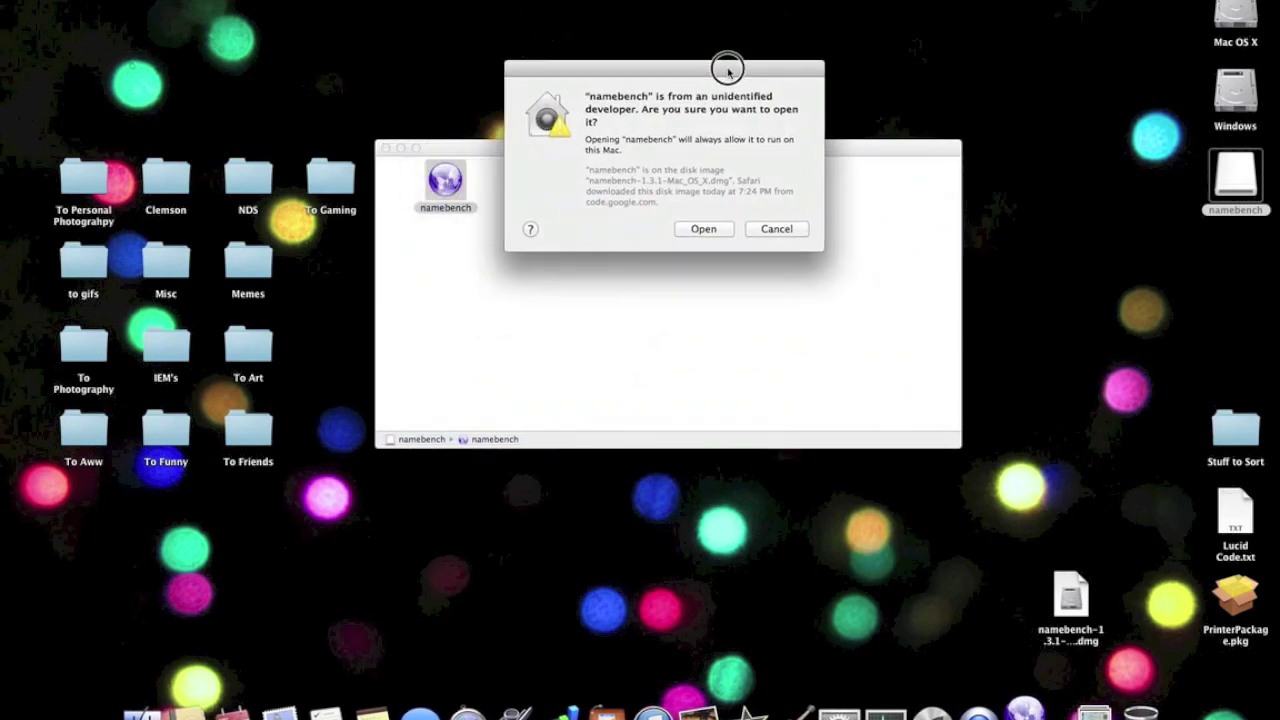
pyautogui.click(702, 229)
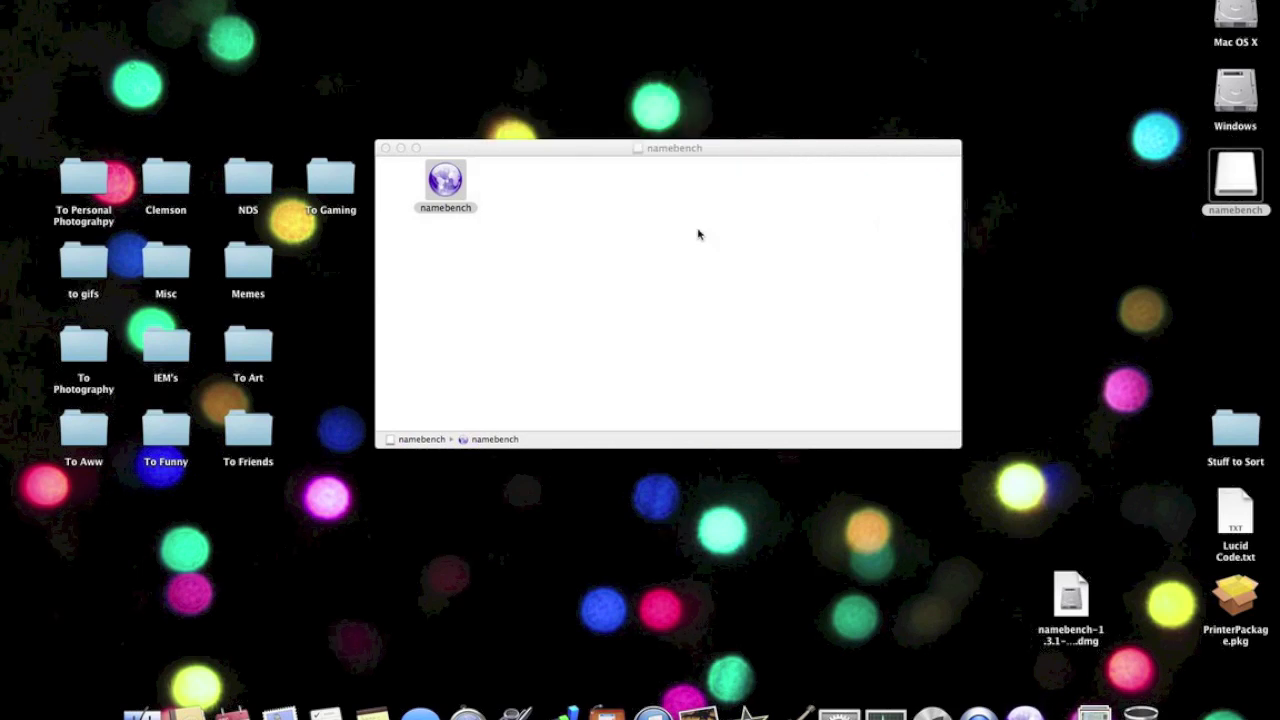
# Step: Reposition the namebench window on screen
pyautogui.moveTo(519, 187); pyautogui.dragTo(734, 164)
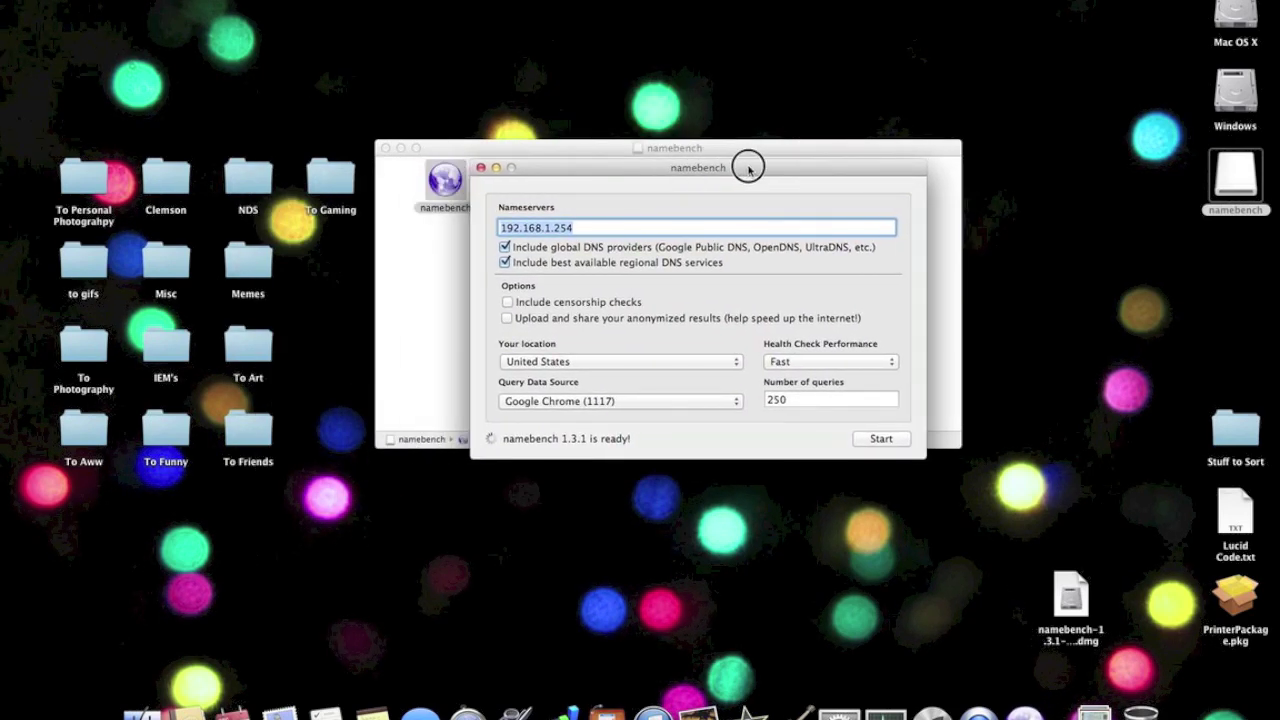
pyautogui.click(592, 218)
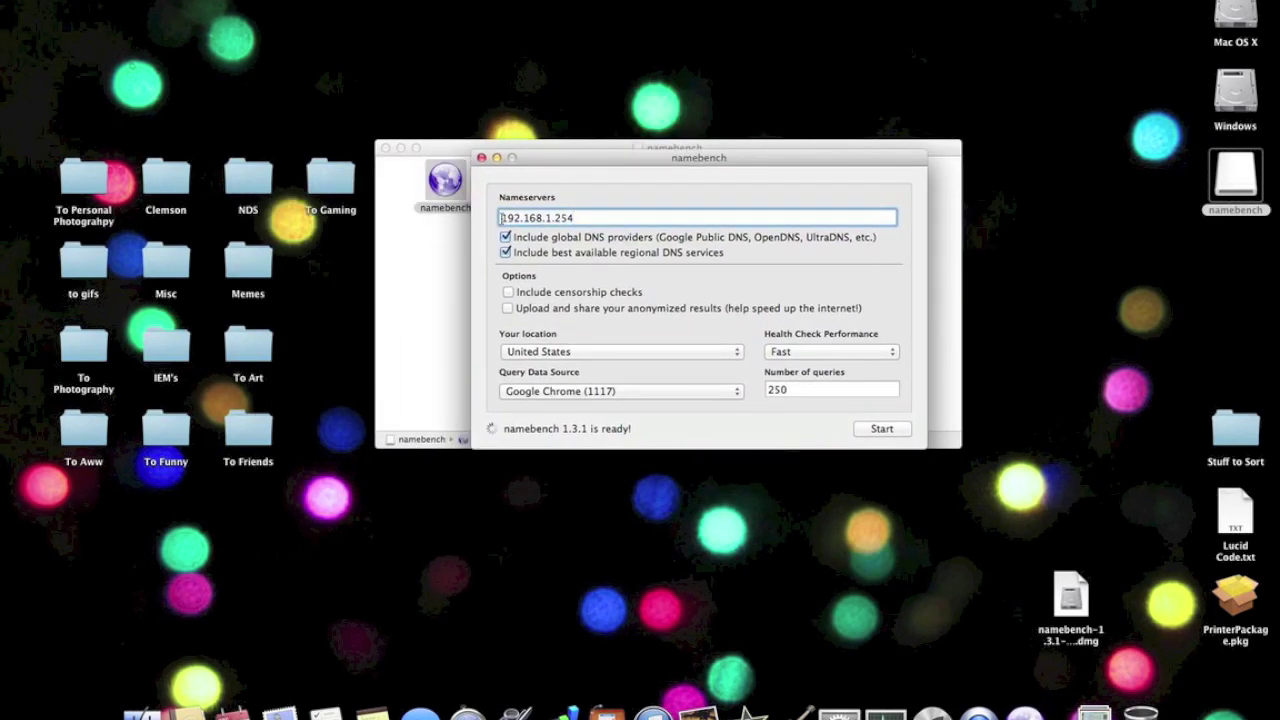
pyautogui.moveTo(634, 162); pyautogui.dragTo(810, 149)
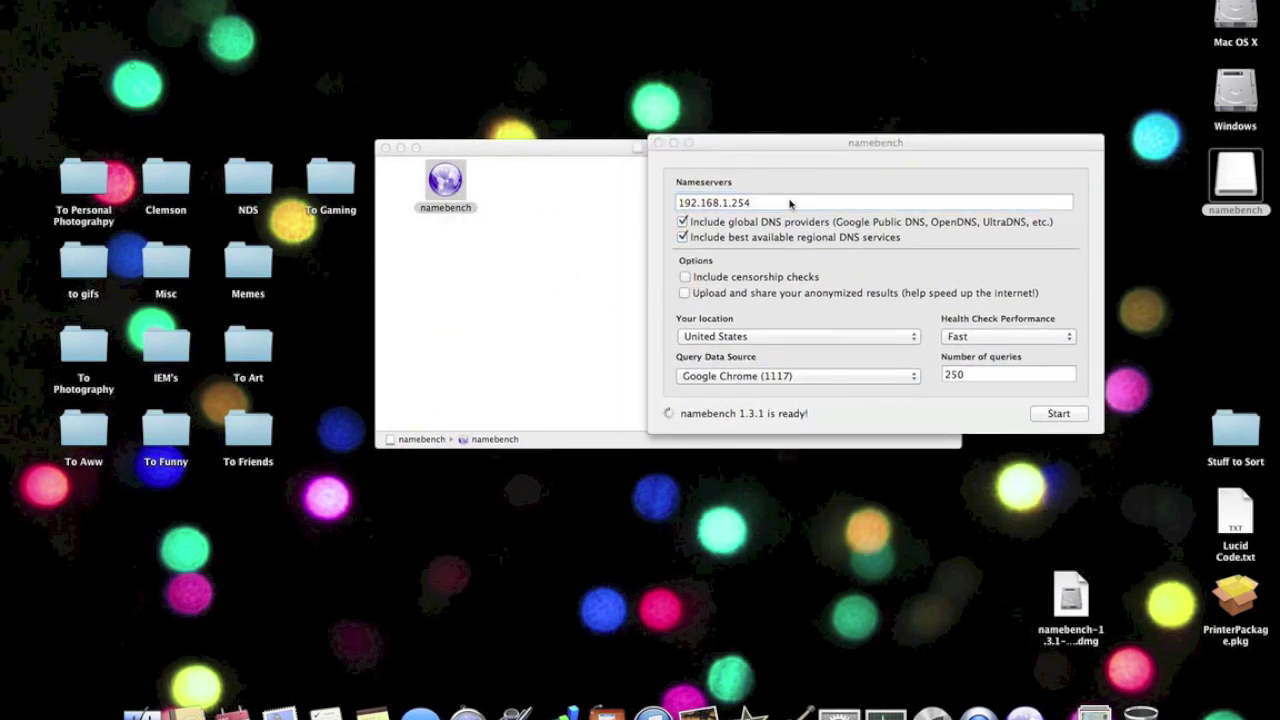
pyautogui.moveTo(803, 148); pyautogui.dragTo(762, 172)
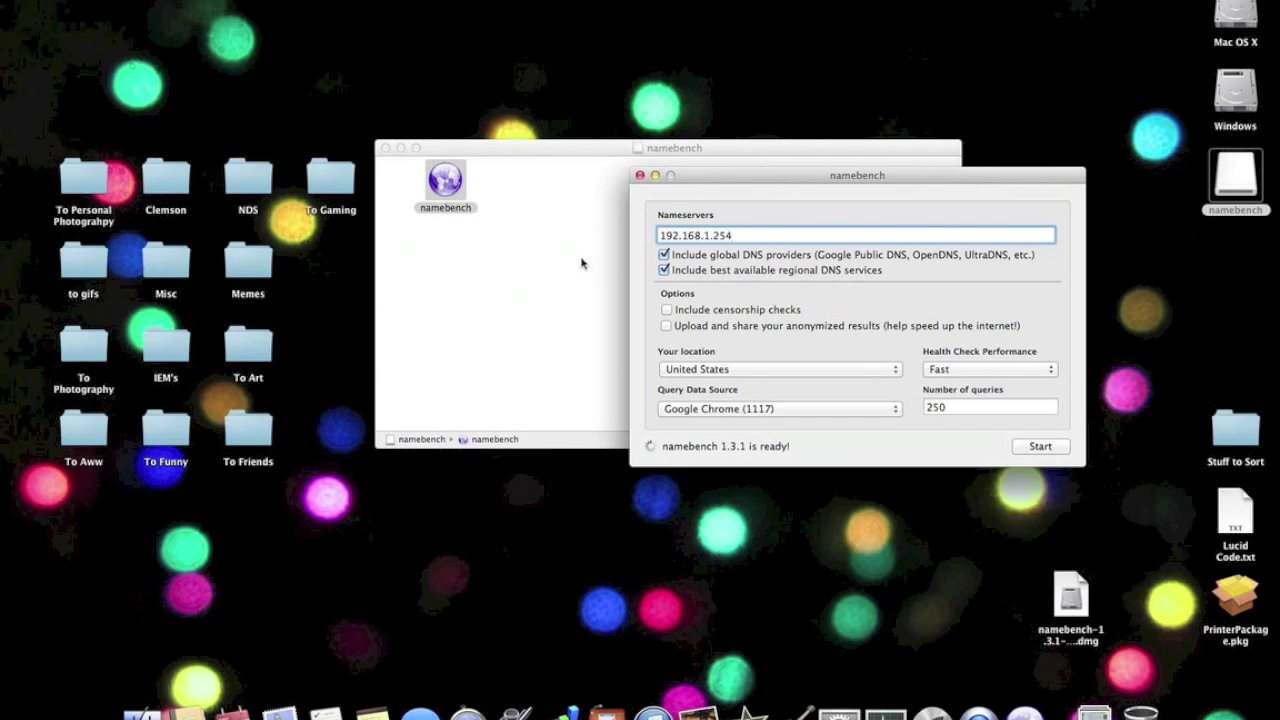
pyautogui.click(757, 208)
pyautogui.moveTo(749, 174); pyautogui.dragTo(729, 169)
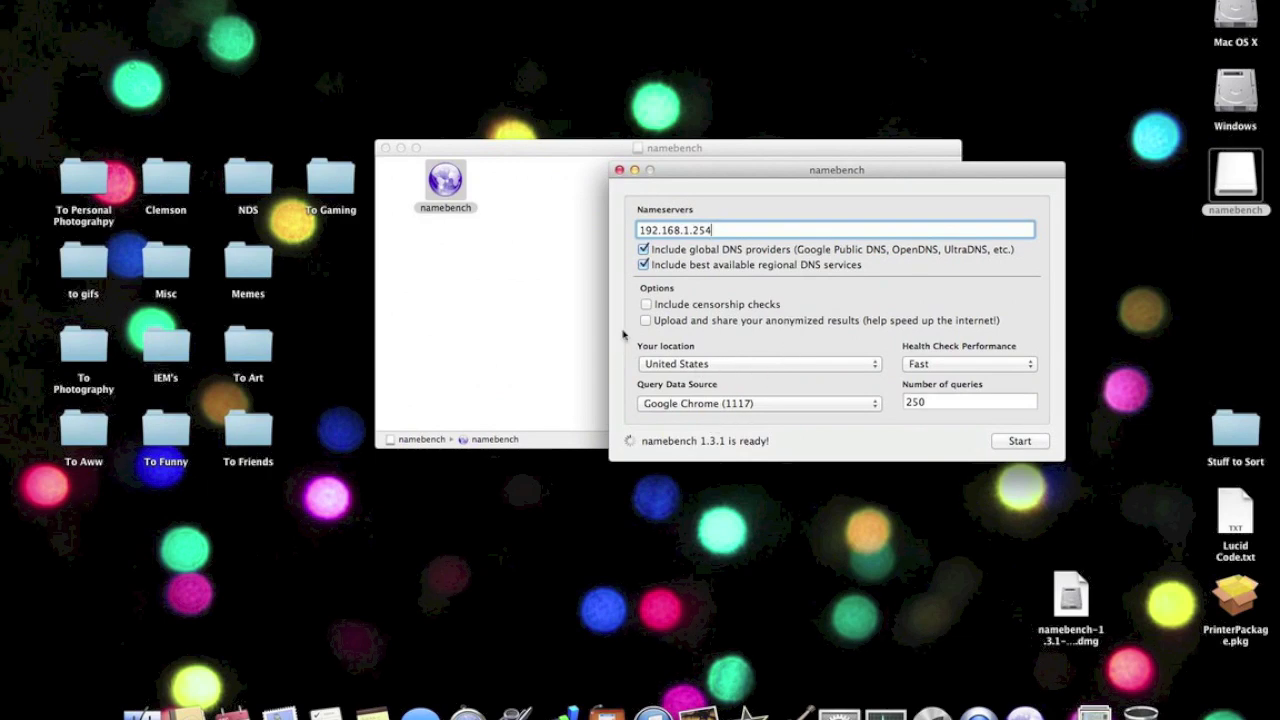
# Step: Set the query data source to Apple Safari (433), keep 250 queries, and start the benchmark
pyautogui.click(771, 405)
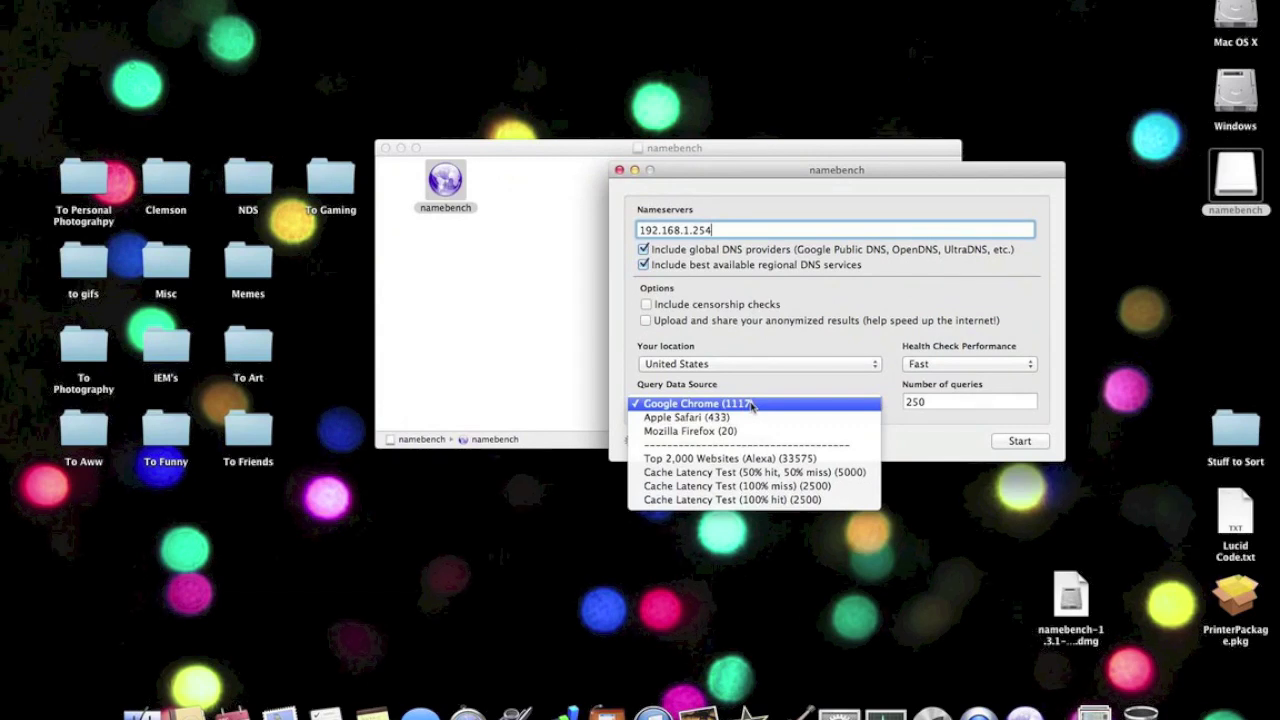
pyautogui.click(752, 404)
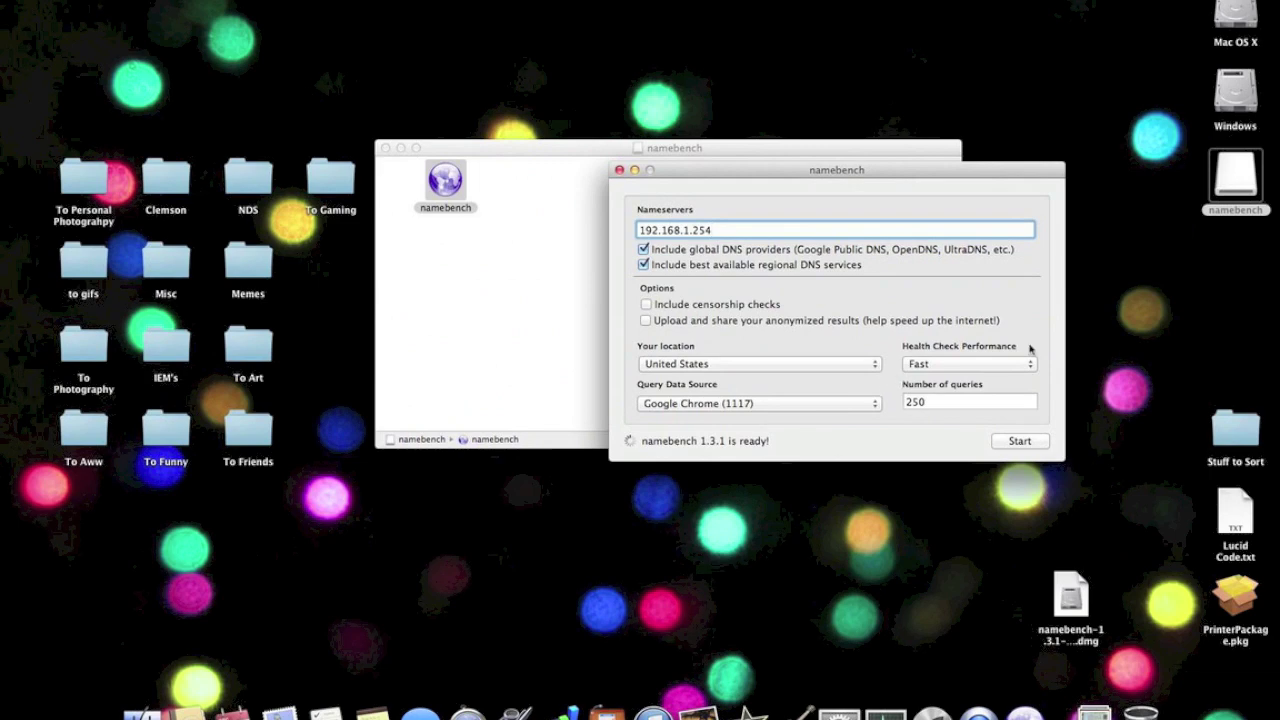
pyautogui.click(936, 403)
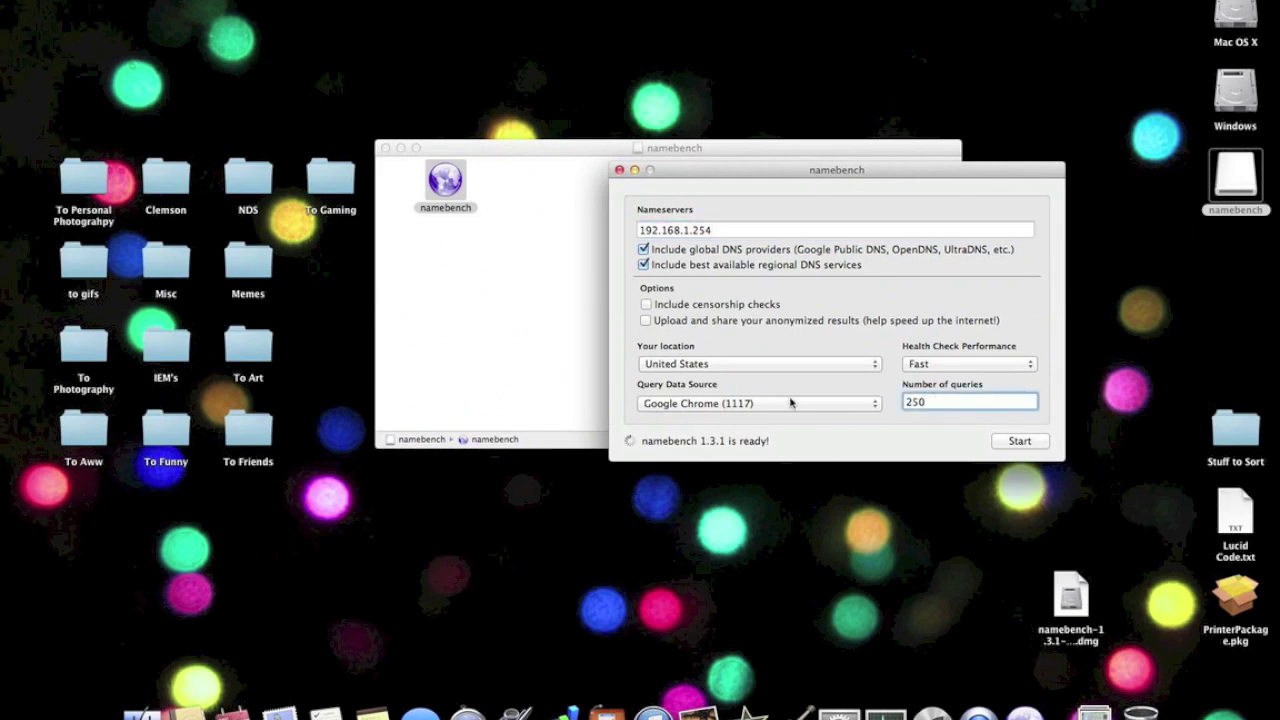
pyautogui.click(873, 403)
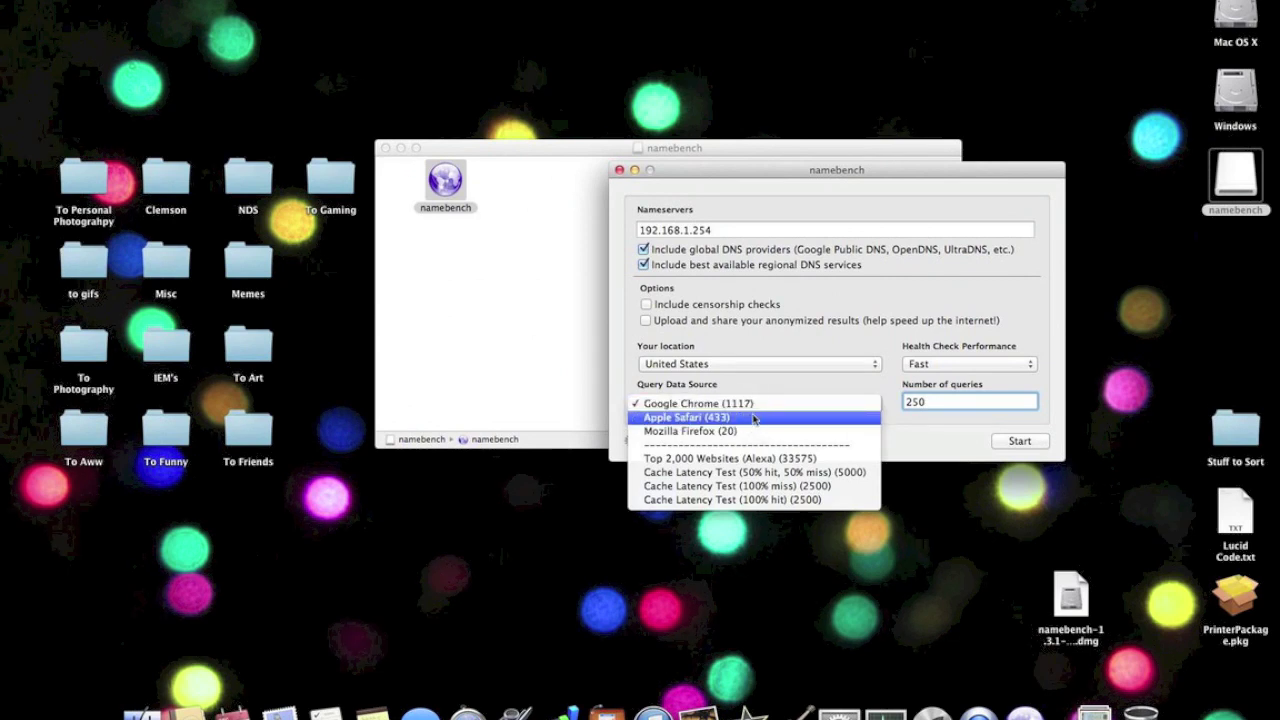
pyautogui.click(754, 419)
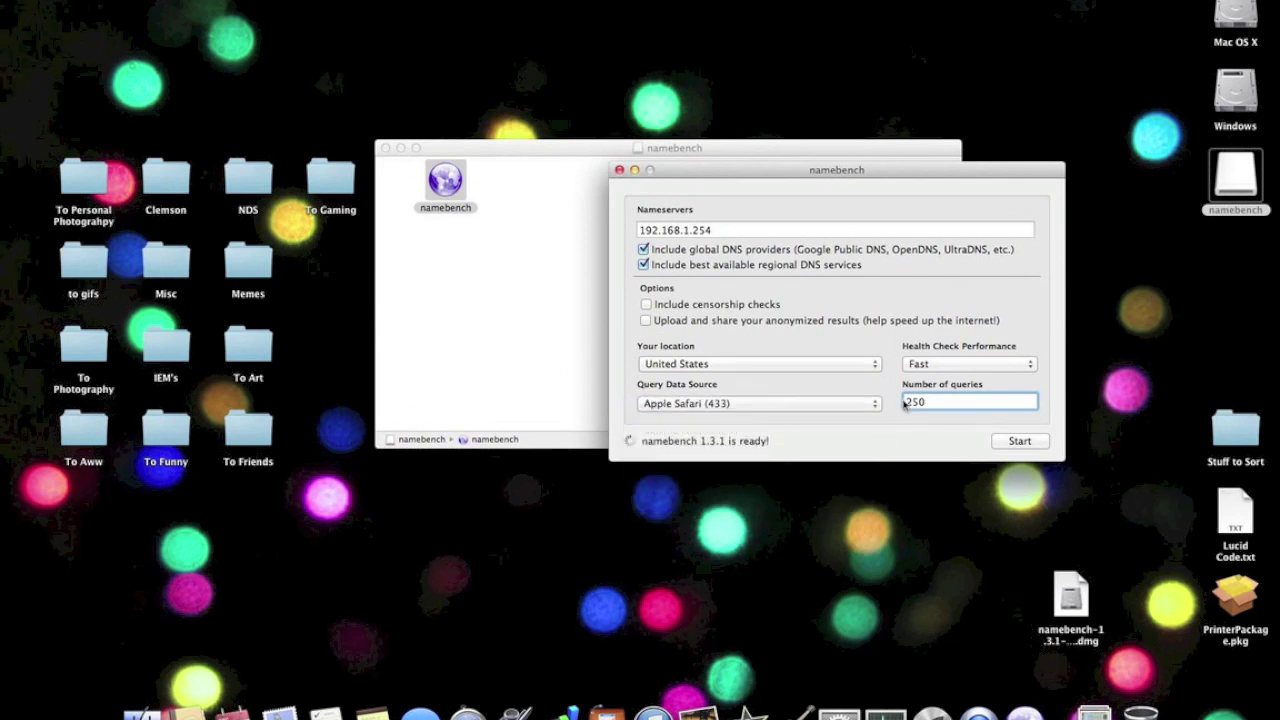
pyautogui.click(1015, 441)
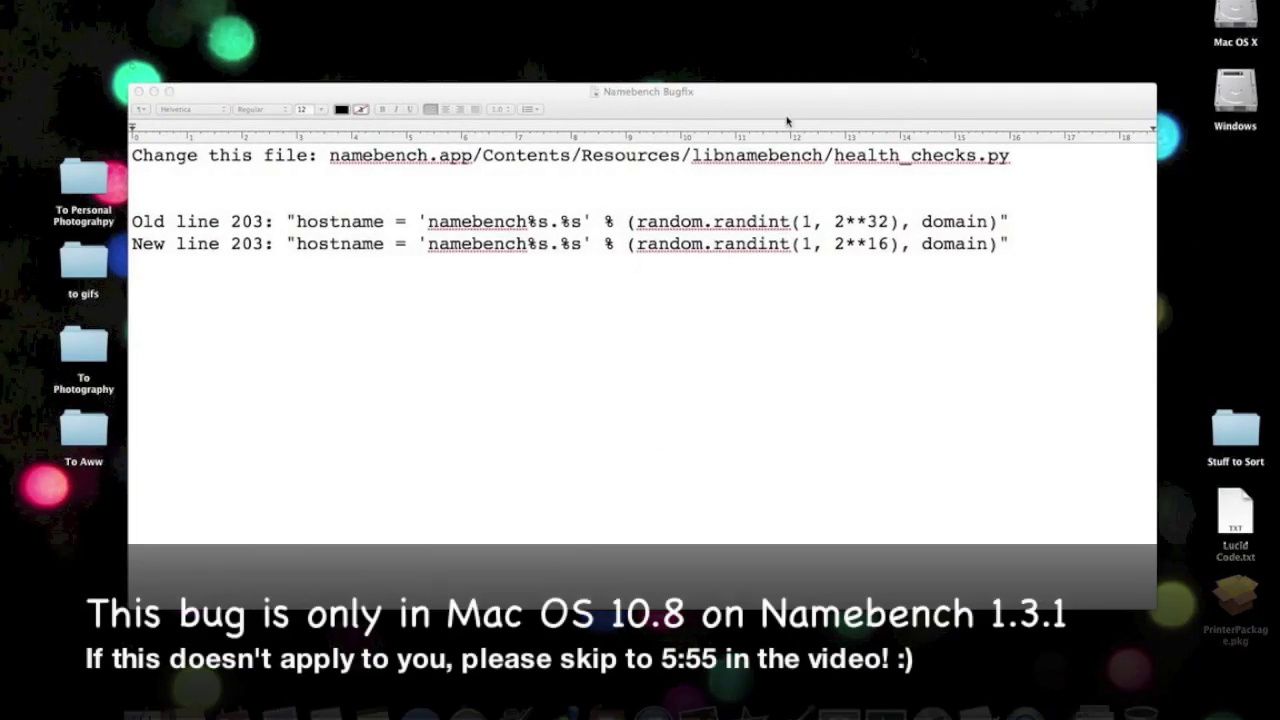
# Step: Bring the Namebench Bugfix TextEdit note to the front
pyautogui.moveTo(781, 110); pyautogui.dragTo(784, 102)
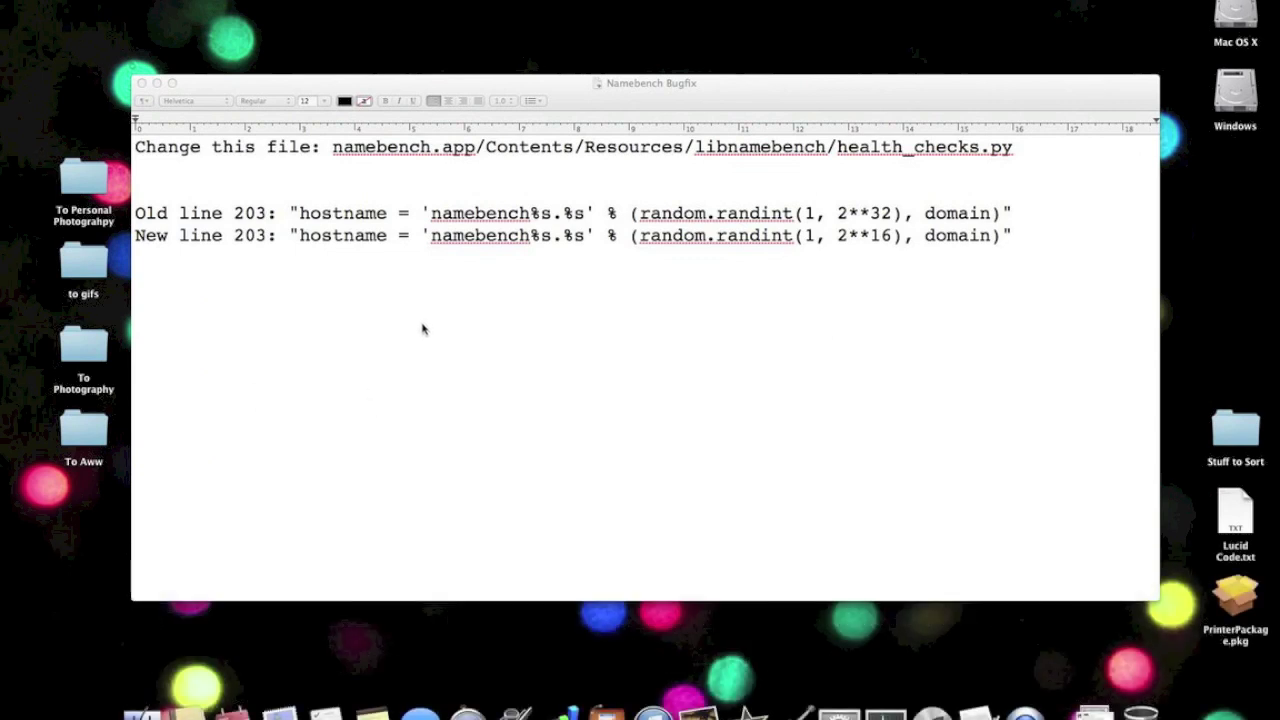
pyautogui.click(415, 418)
# Step: In Mac OS X > Applications, show the package contents of the namebench app
pyautogui.click(140, 708)
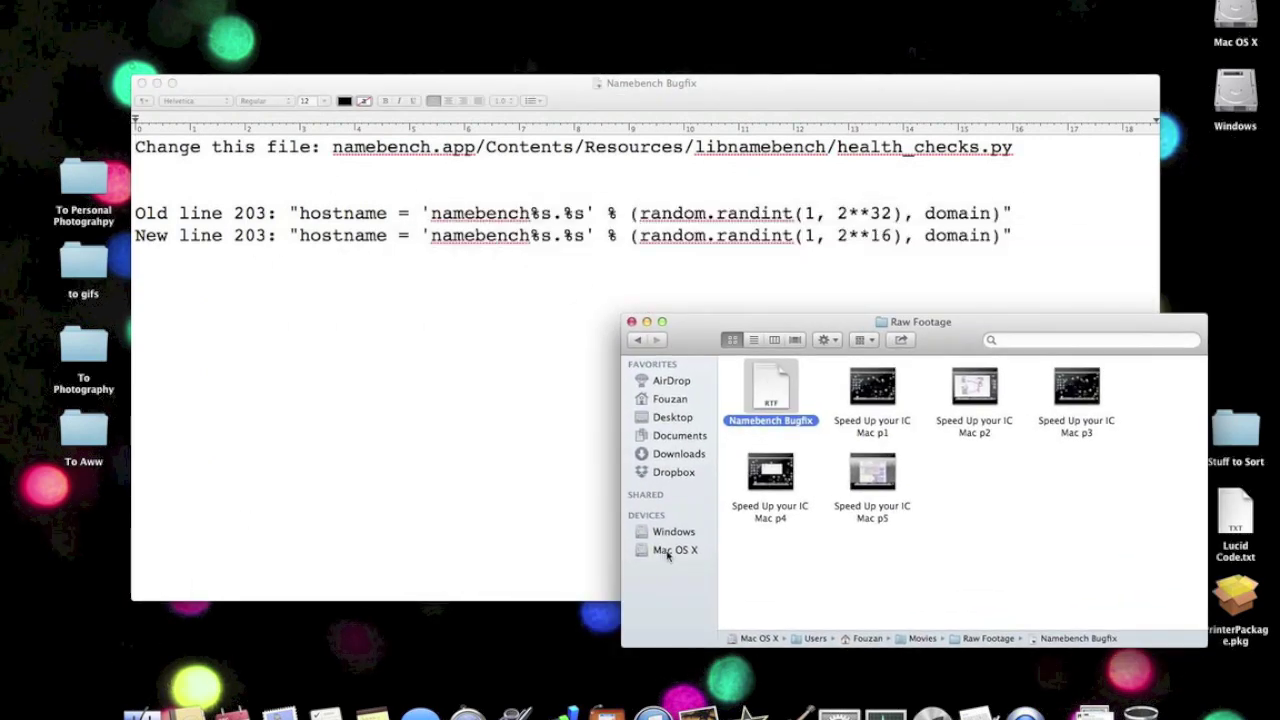
pyautogui.click(668, 556)
pyautogui.moveTo(752, 328); pyautogui.dragTo(696, 234)
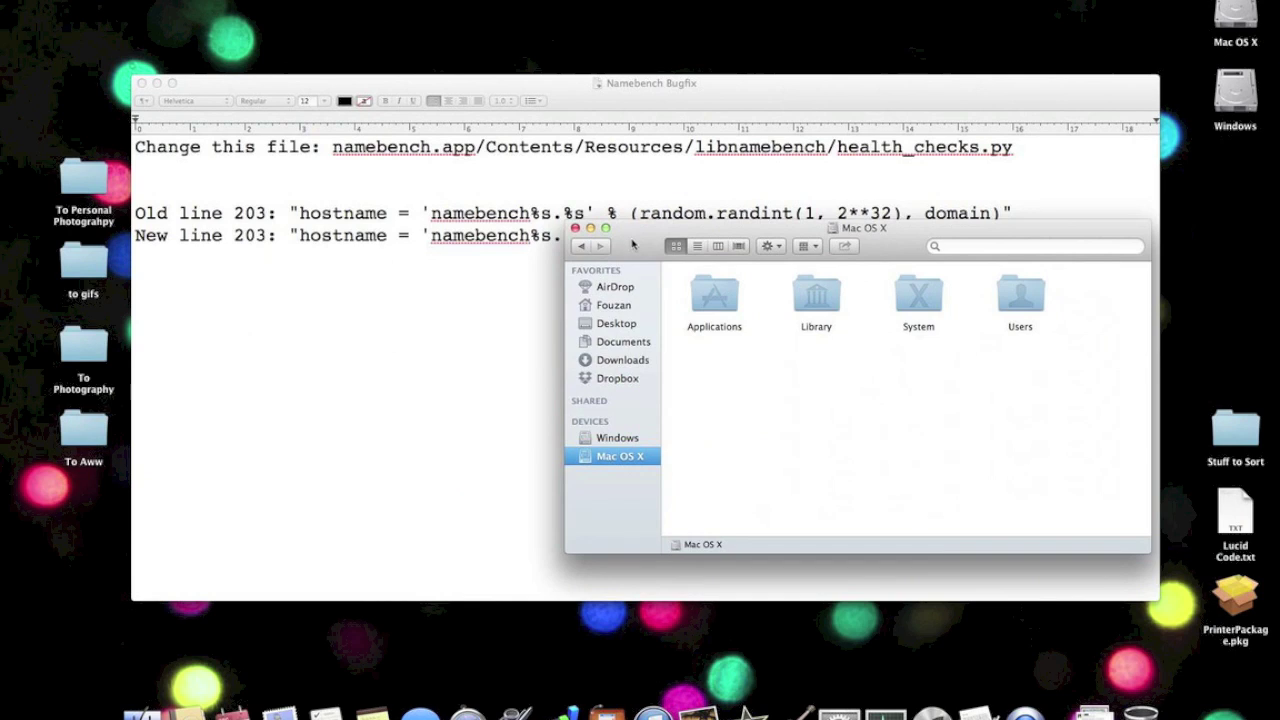
pyautogui.doubleClick(730, 296)
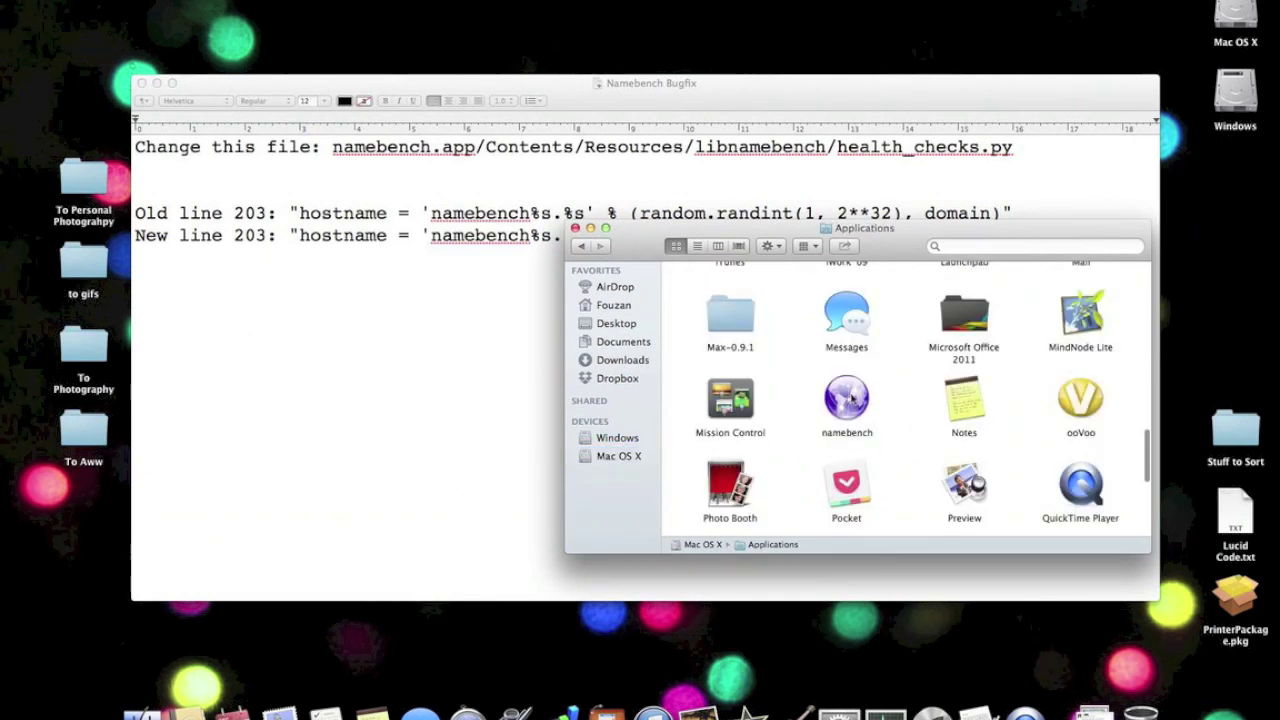
pyautogui.moveTo(646, 240); pyautogui.dragTo(601, 297)
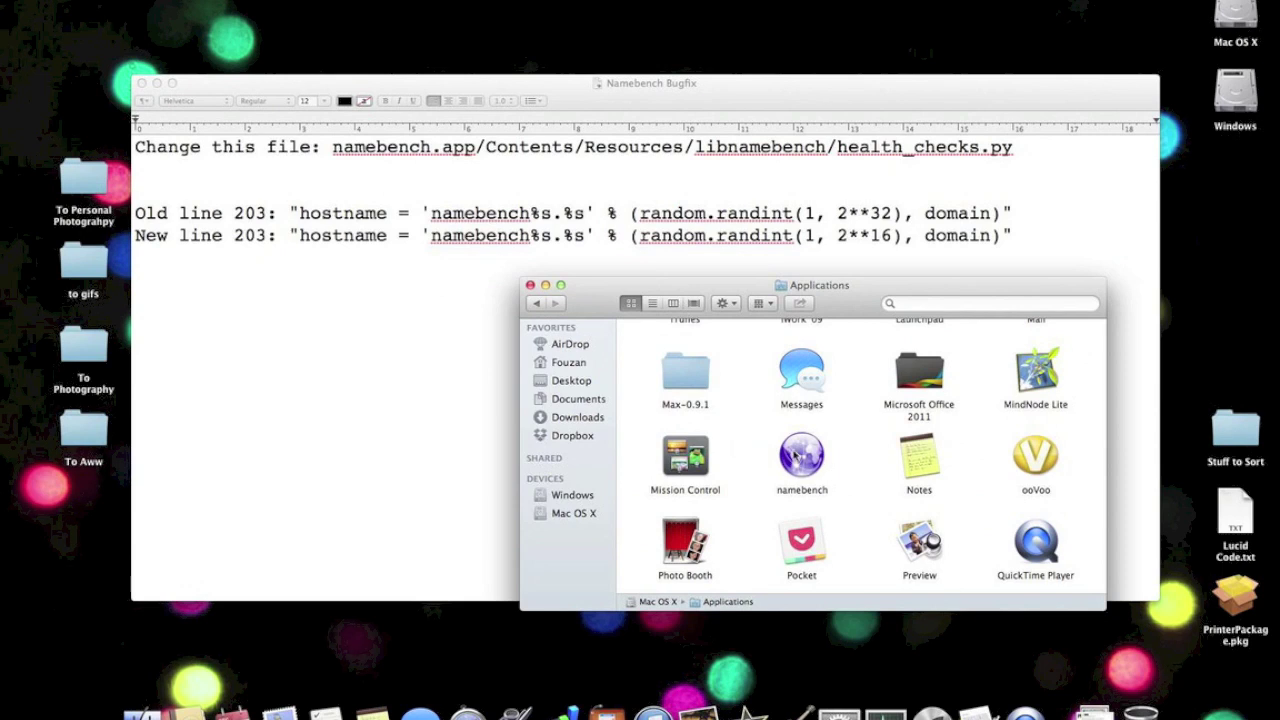
pyautogui.rightClick(802, 455)
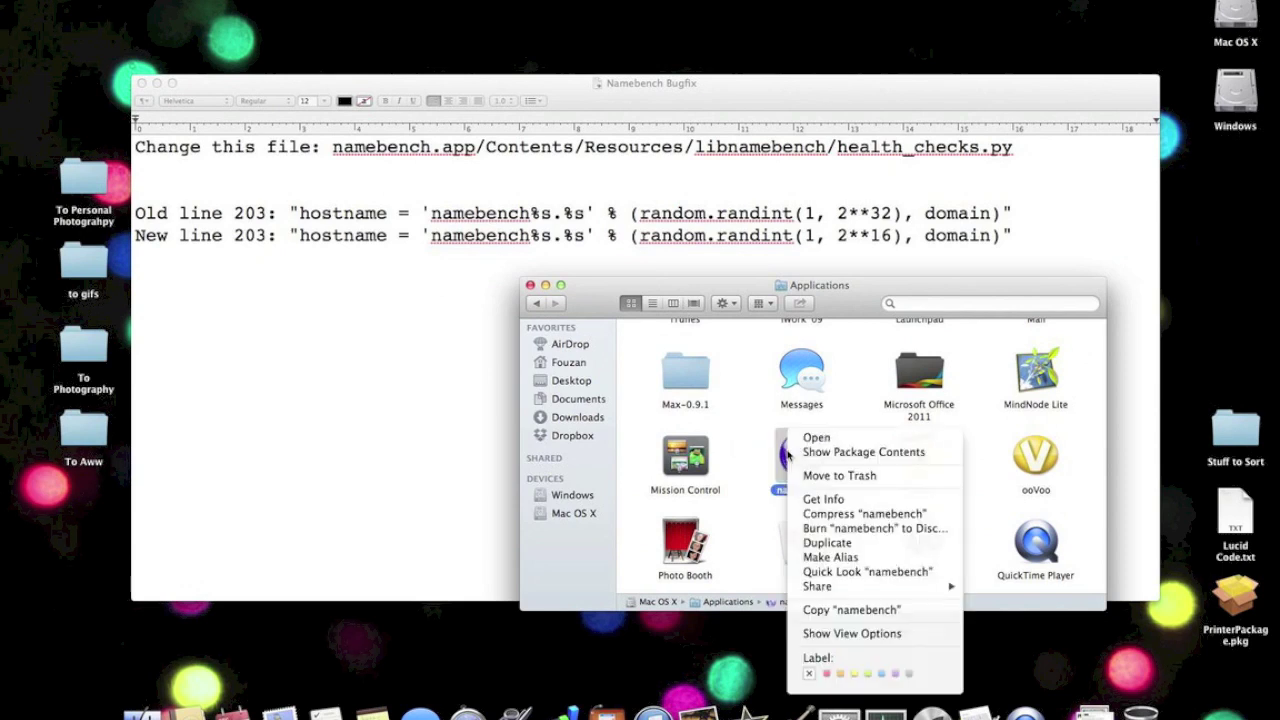
pyautogui.click(935, 457)
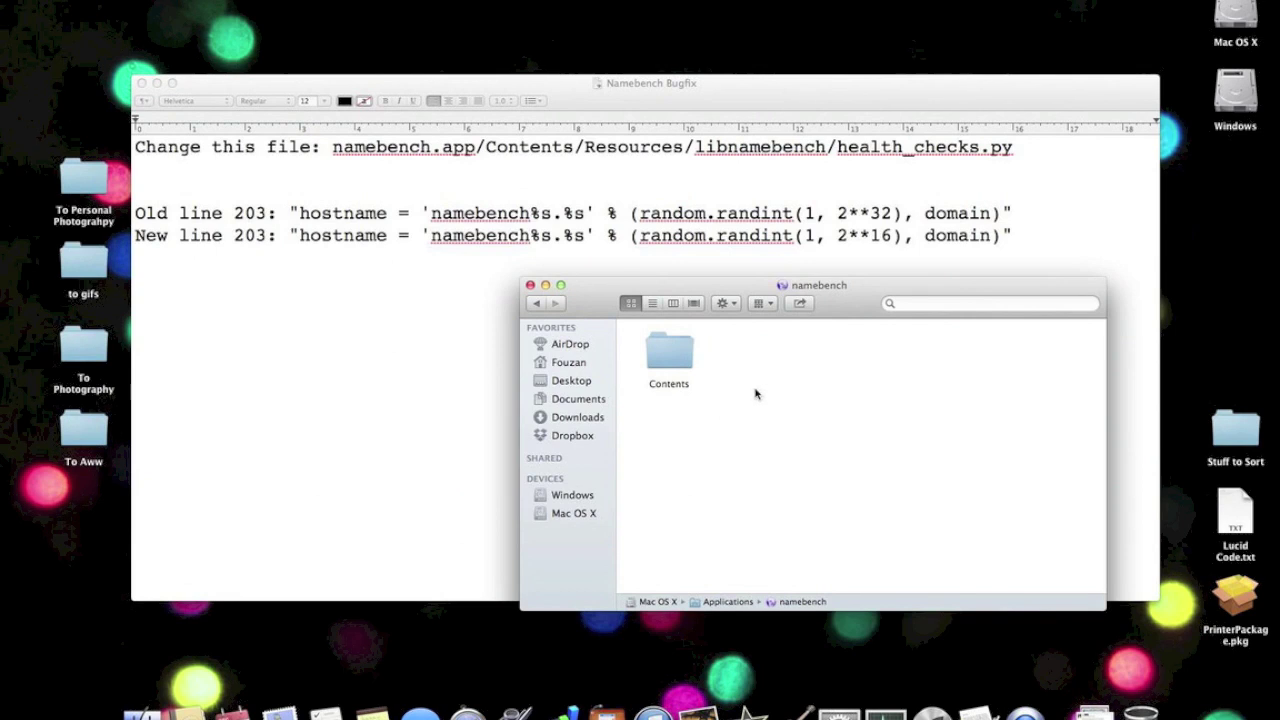
# Step: Open health_checks.py from Contents/Resources/libnamebench with TextEdit
pyautogui.doubleClick(668, 358)
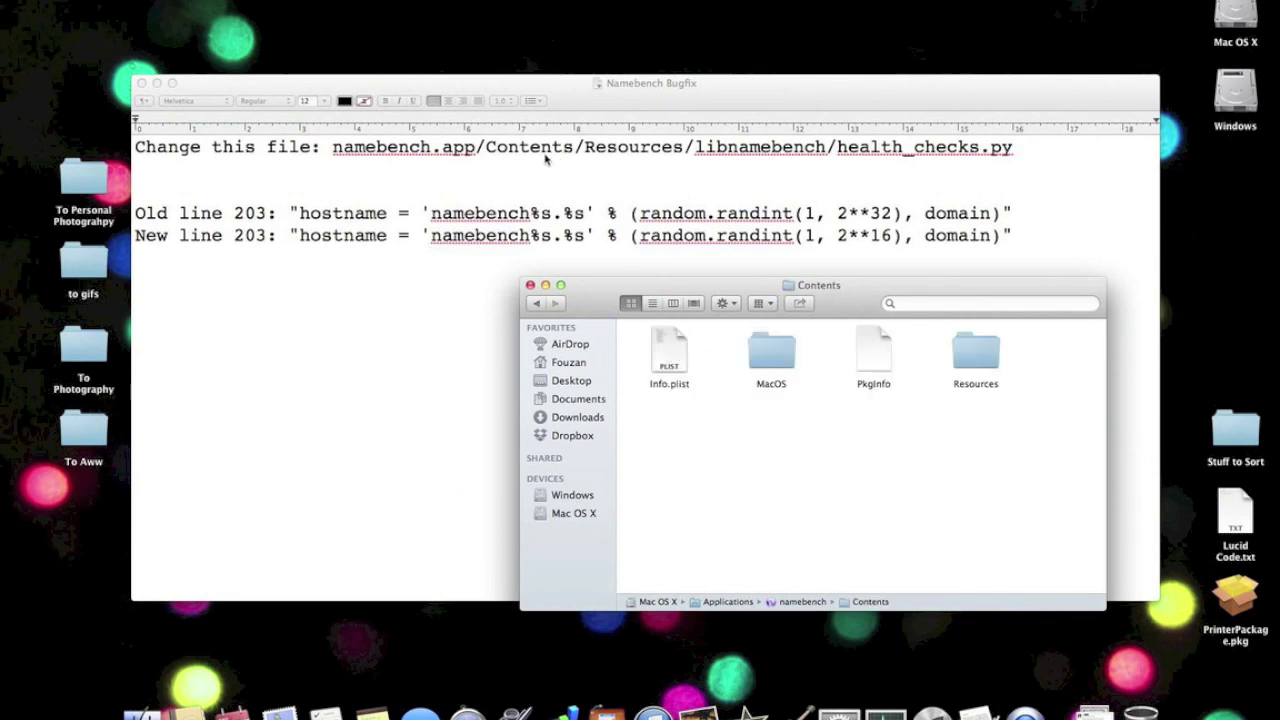
pyautogui.press('r')
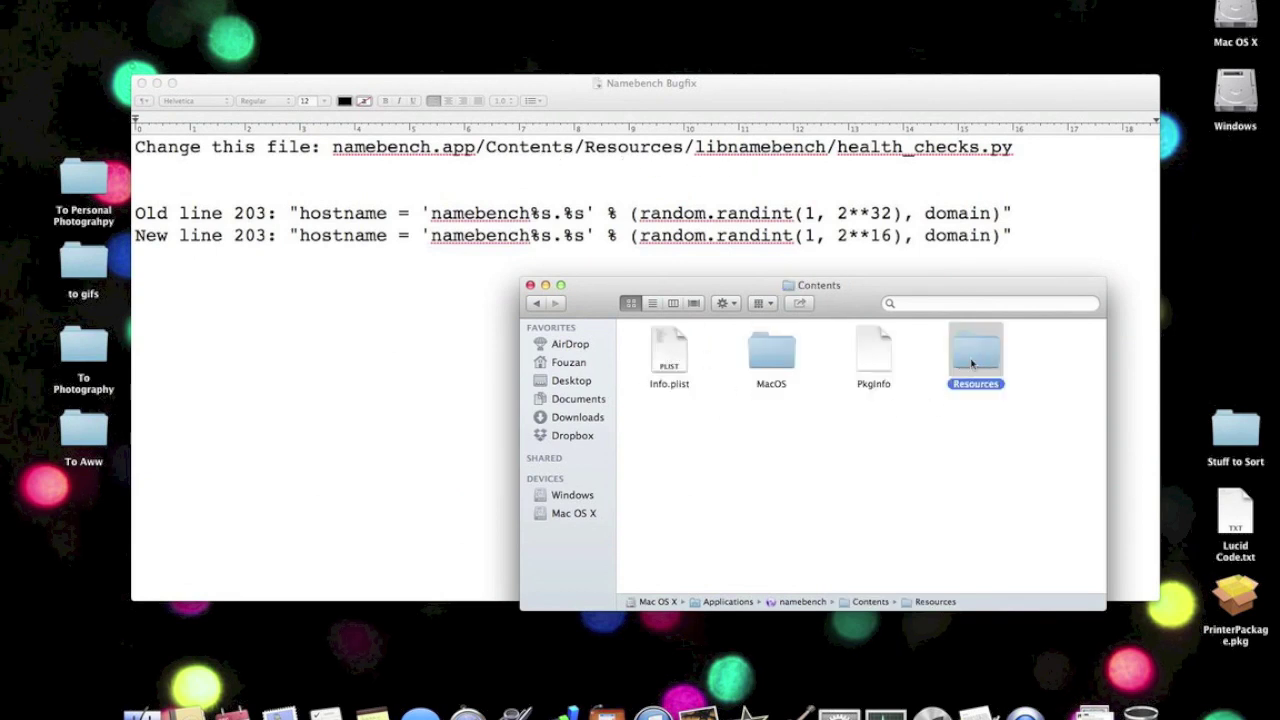
pyautogui.press('super+Down')
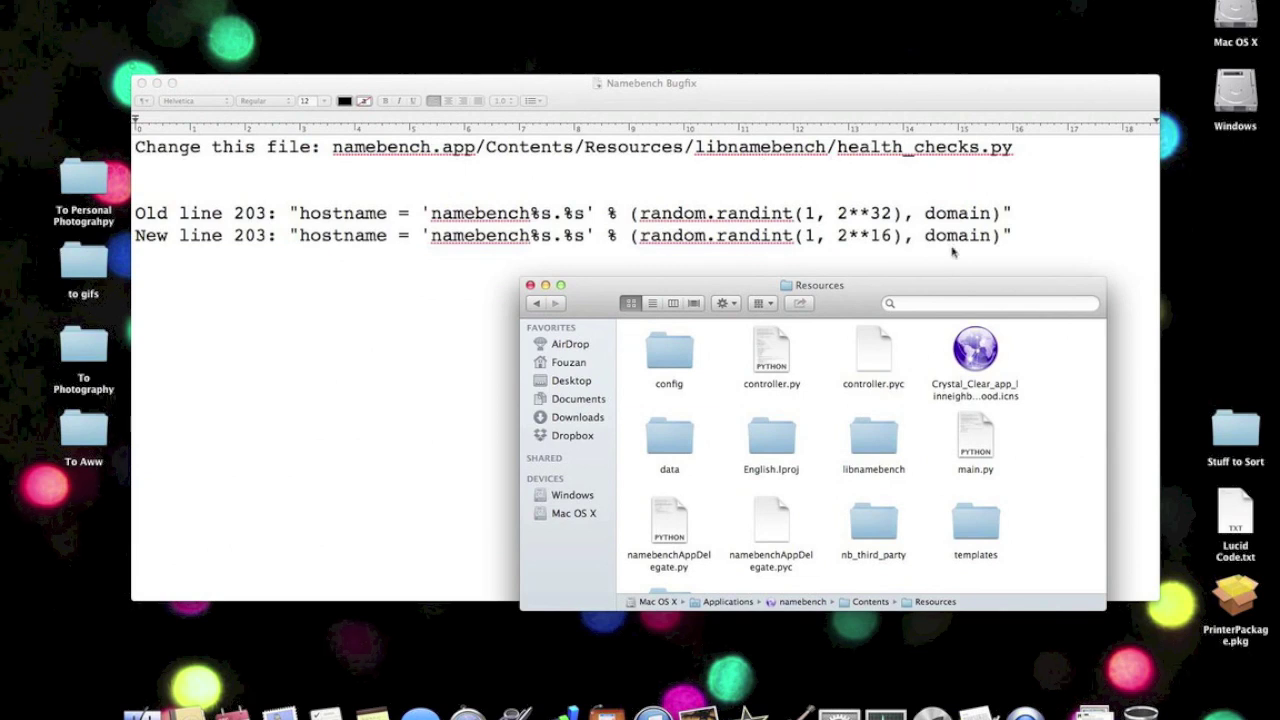
pyautogui.doubleClick(874, 440)
pyautogui.scroll(-3, 877, 443)
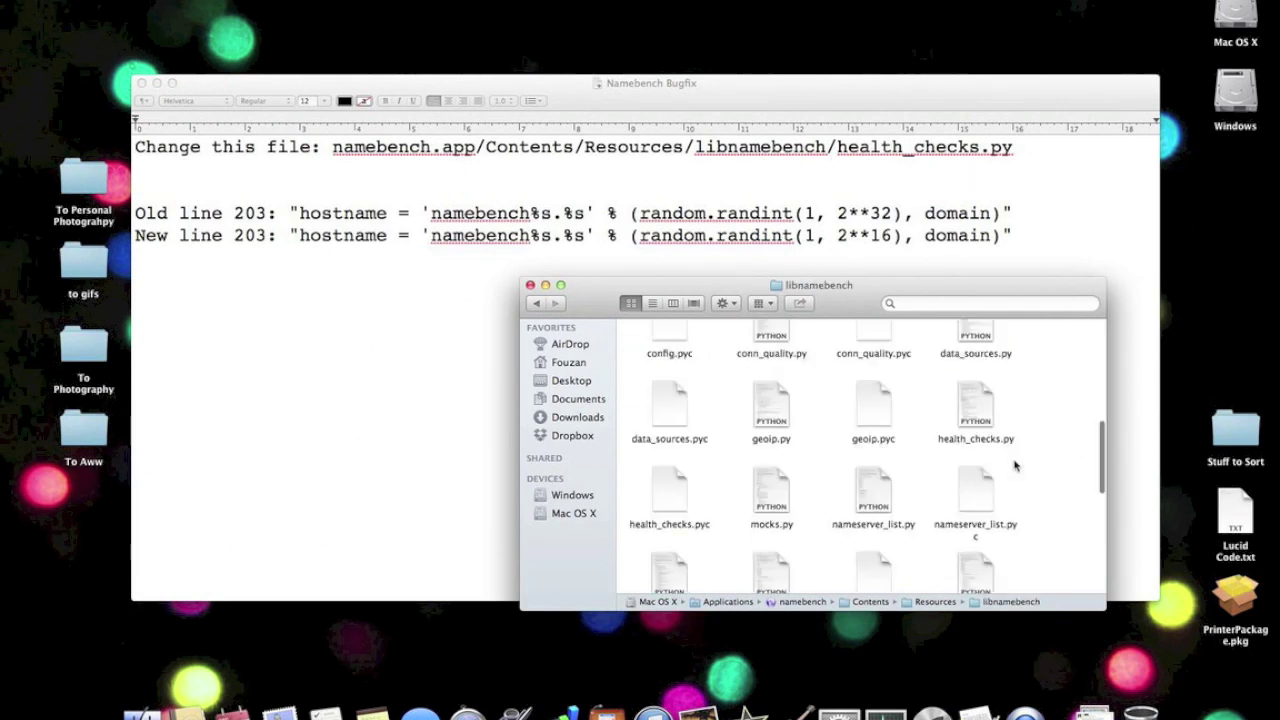
pyautogui.click(980, 410)
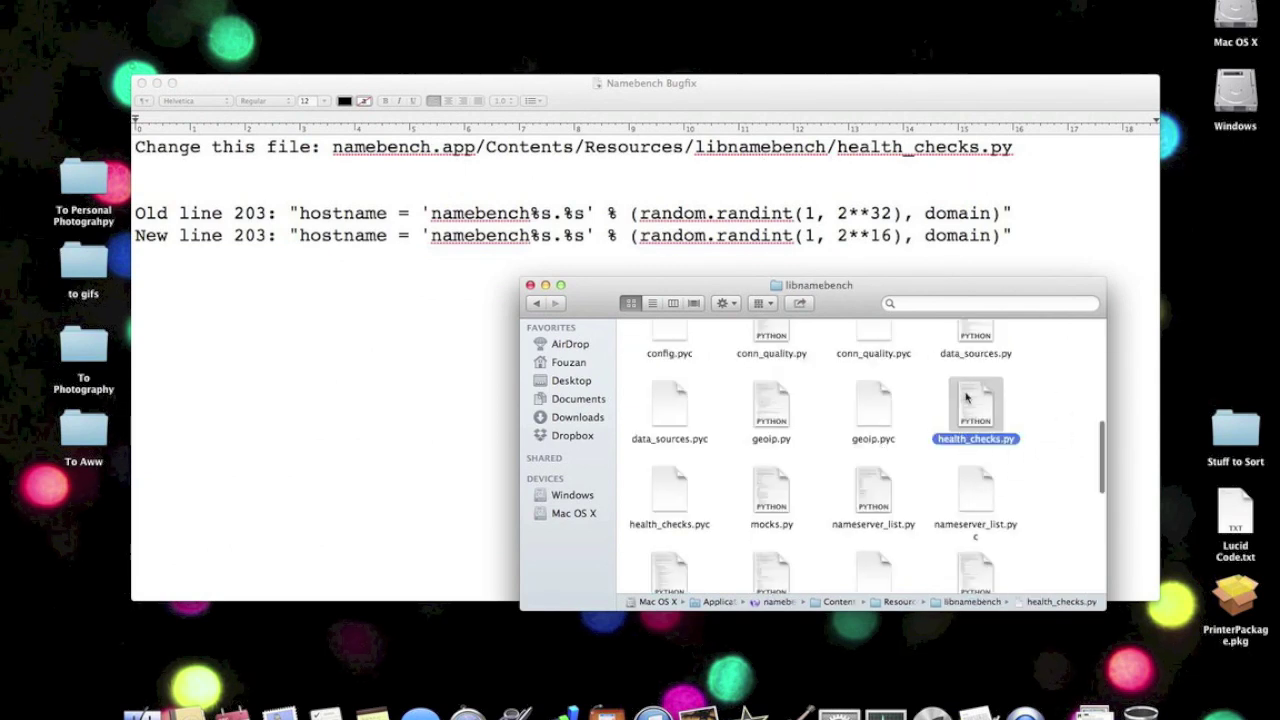
pyautogui.rightClick(966, 398)
pyautogui.moveTo(1005, 413)
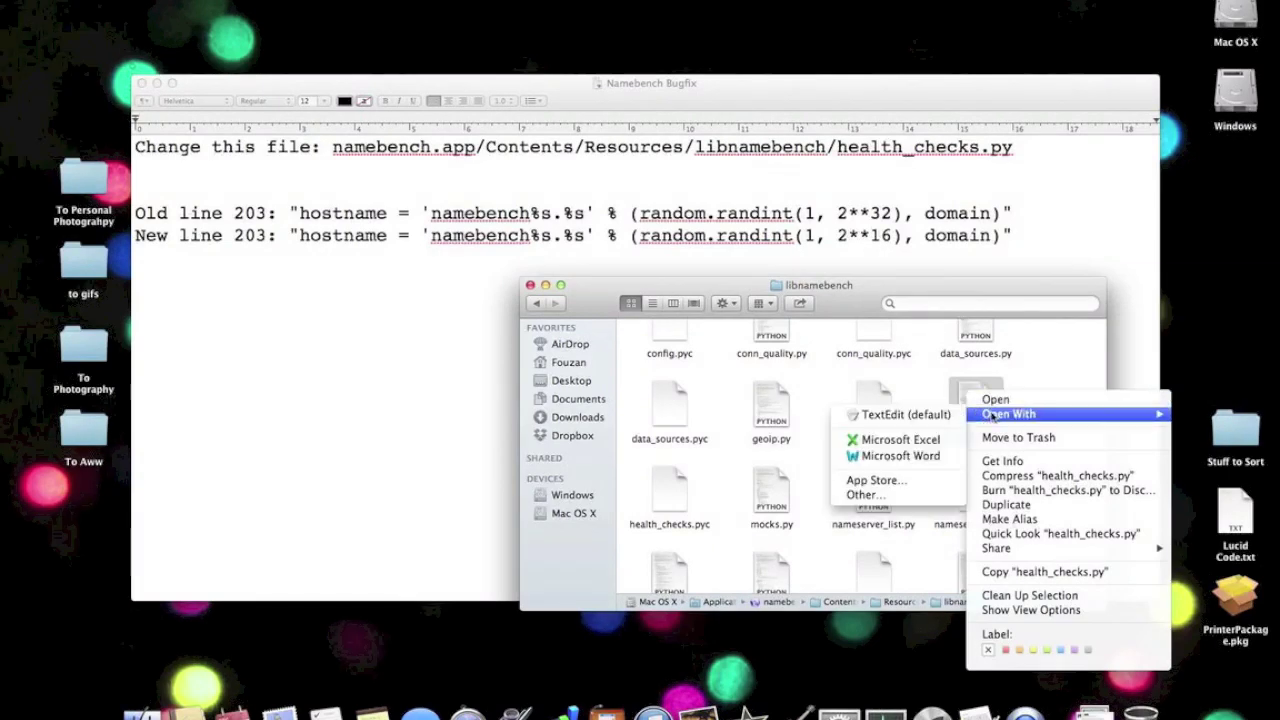
pyautogui.click(914, 418)
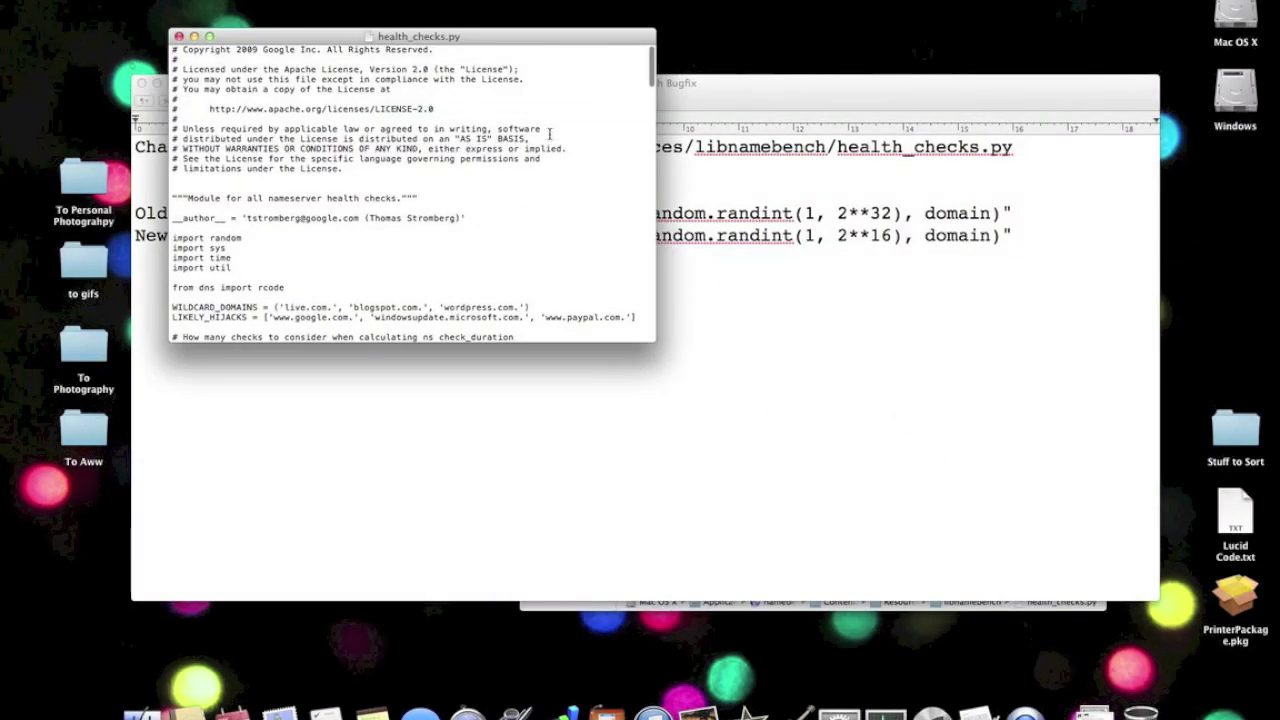
# Step: Copy the old line 203 hostname code, from hostname to domain), from the Bugfix note
pyautogui.moveTo(486, 40)
pyautogui.mouseDown()
pyautogui.moveTo(960, 263)
pyautogui.moveTo(896, 269)
pyautogui.mouseUp()
pyautogui.click(313, 222)
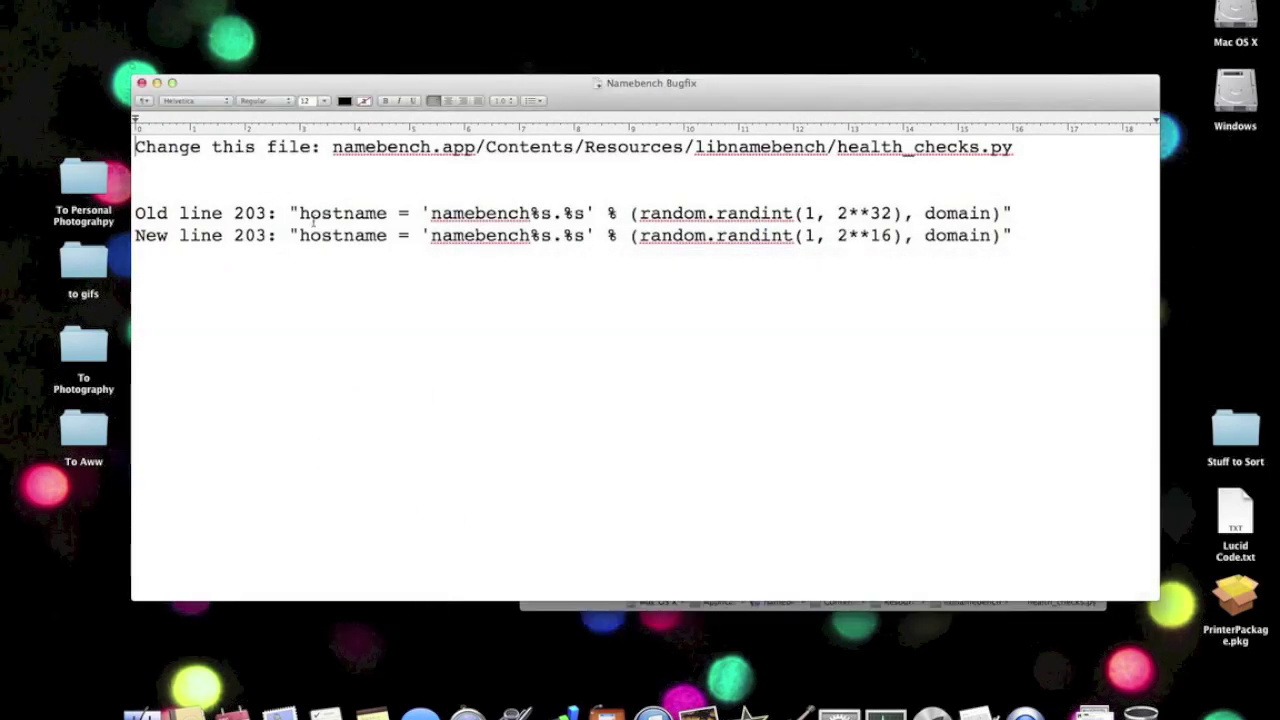
pyautogui.moveTo(297, 214); pyautogui.dragTo(990, 213)
pyautogui.moveTo(868, 213); pyautogui.dragTo(904, 213)
pyautogui.click(872, 213)
pyautogui.click(981, 235)
pyautogui.moveTo(1000, 214); pyautogui.dragTo(305, 214)
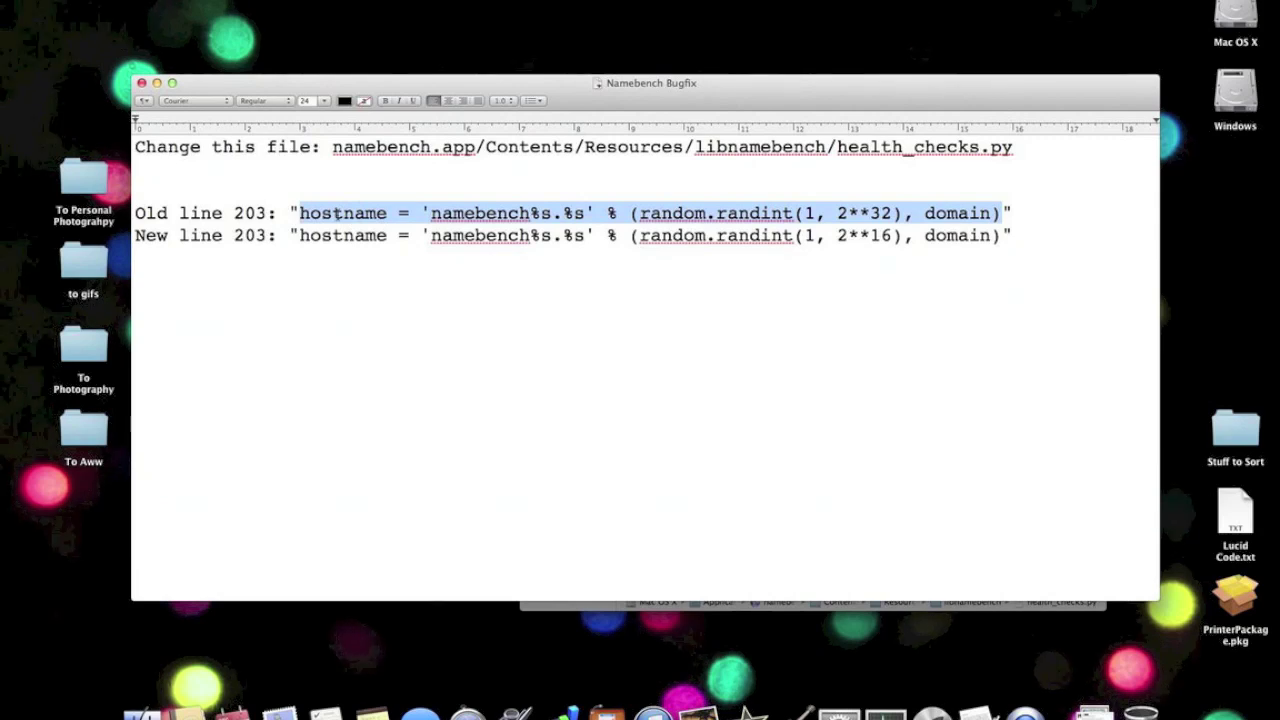
pyautogui.rightClick(468, 208)
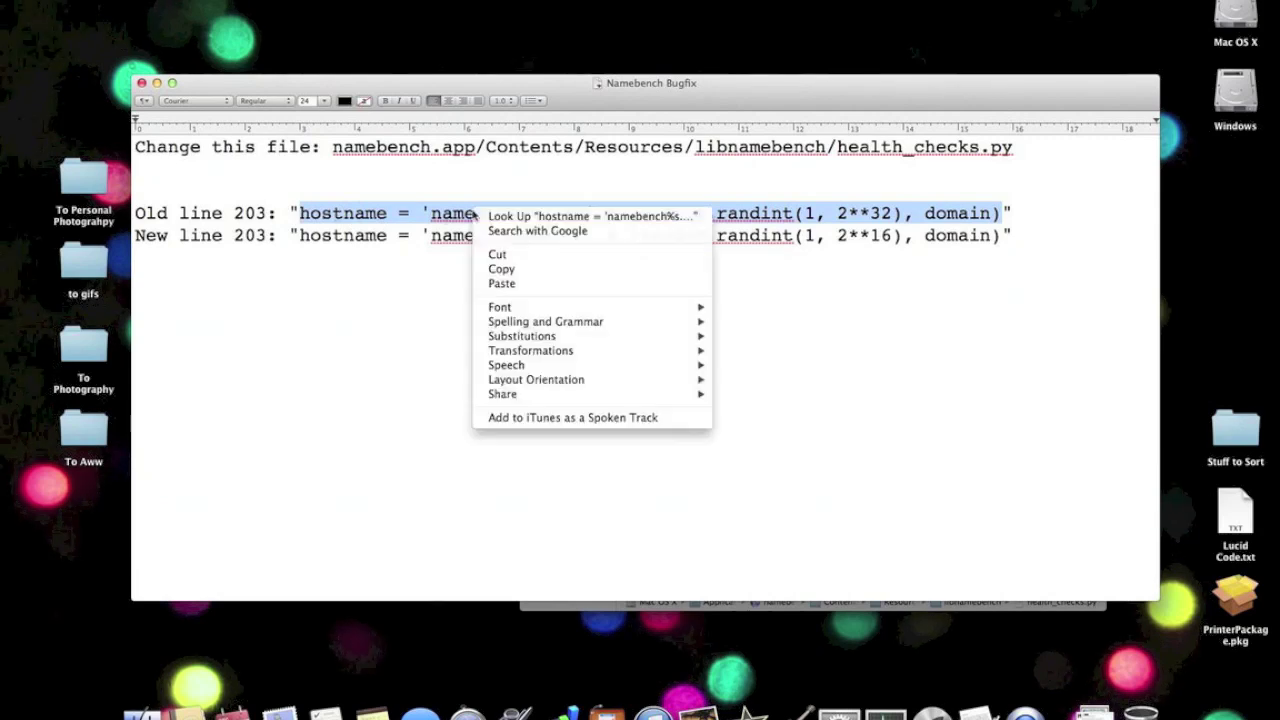
pyautogui.click(557, 277)
pyautogui.hotkey('ctrl', 'Up')
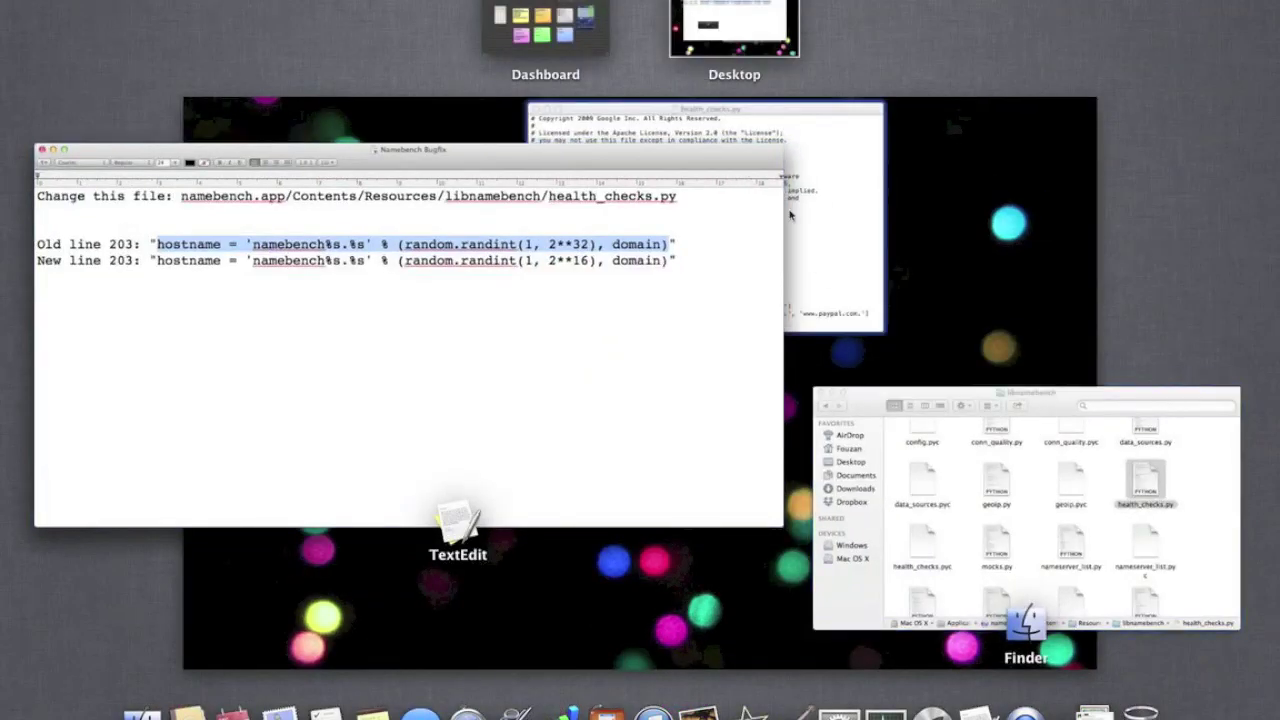
# Step: Search health_checks.py with the copied code to locate the hostname line
pyautogui.click(810, 146)
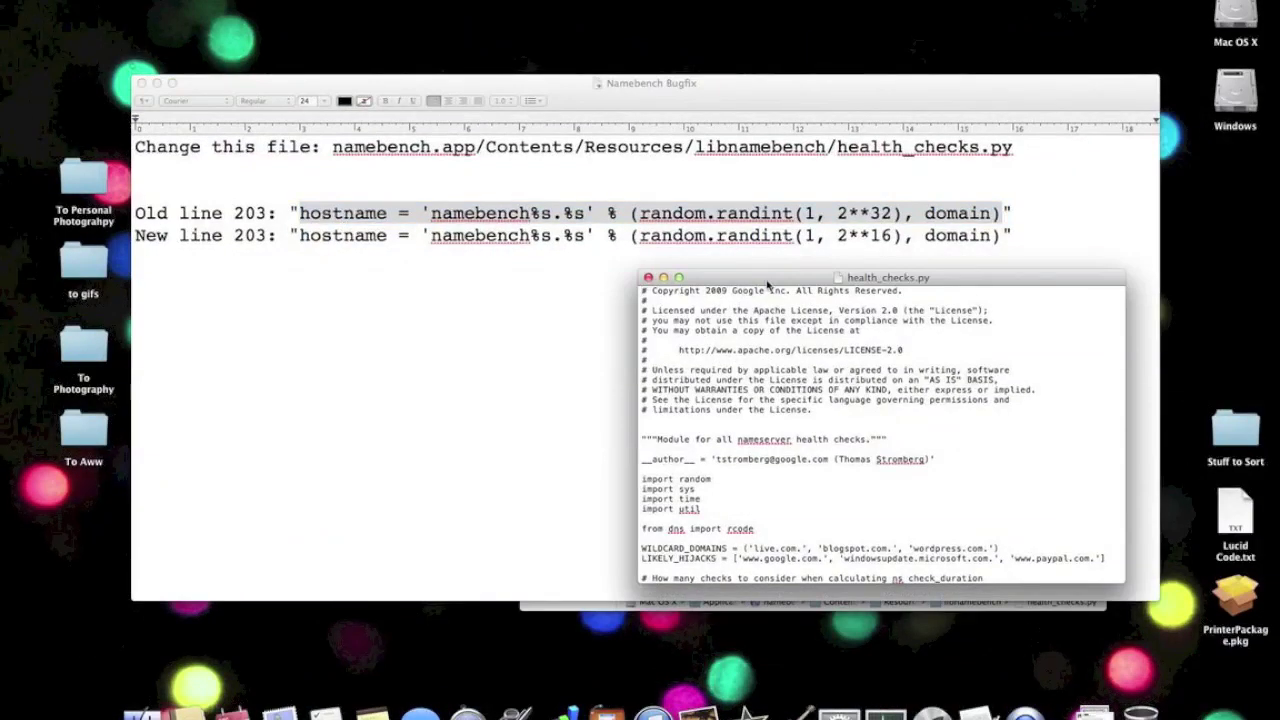
pyautogui.press('super+f')
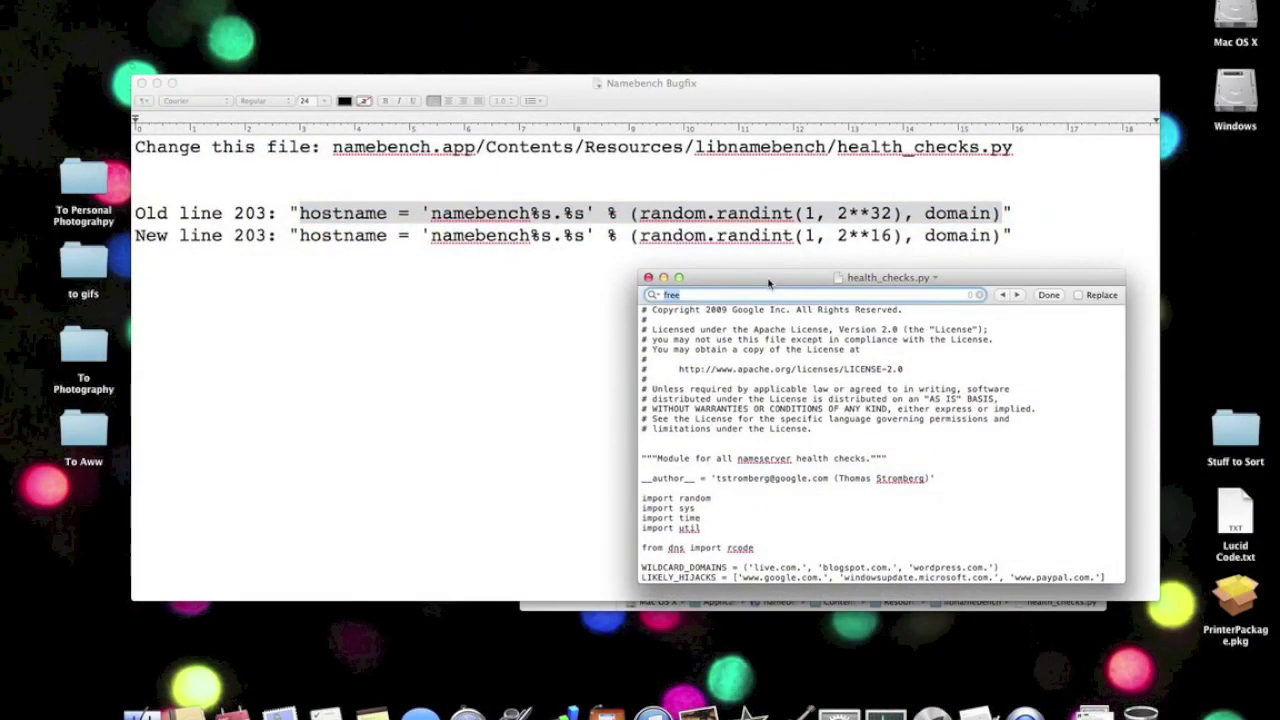
pyautogui.press('super+v')
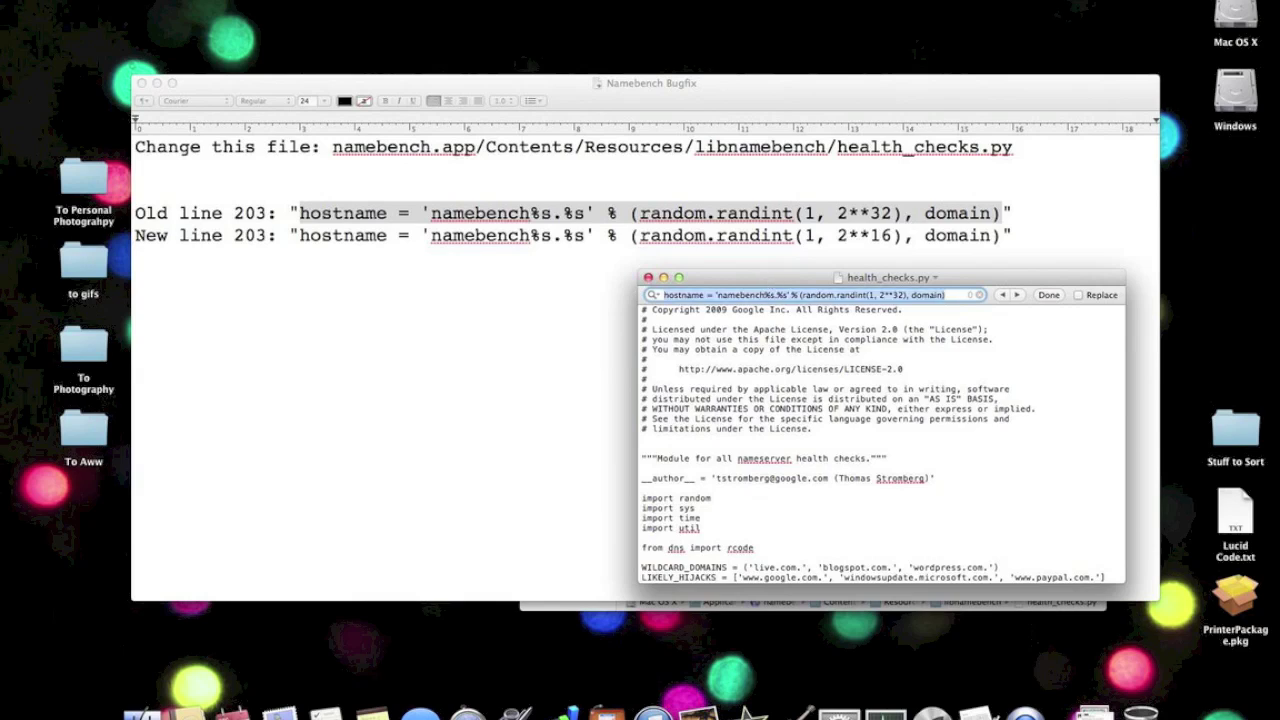
pyautogui.click(898, 295)
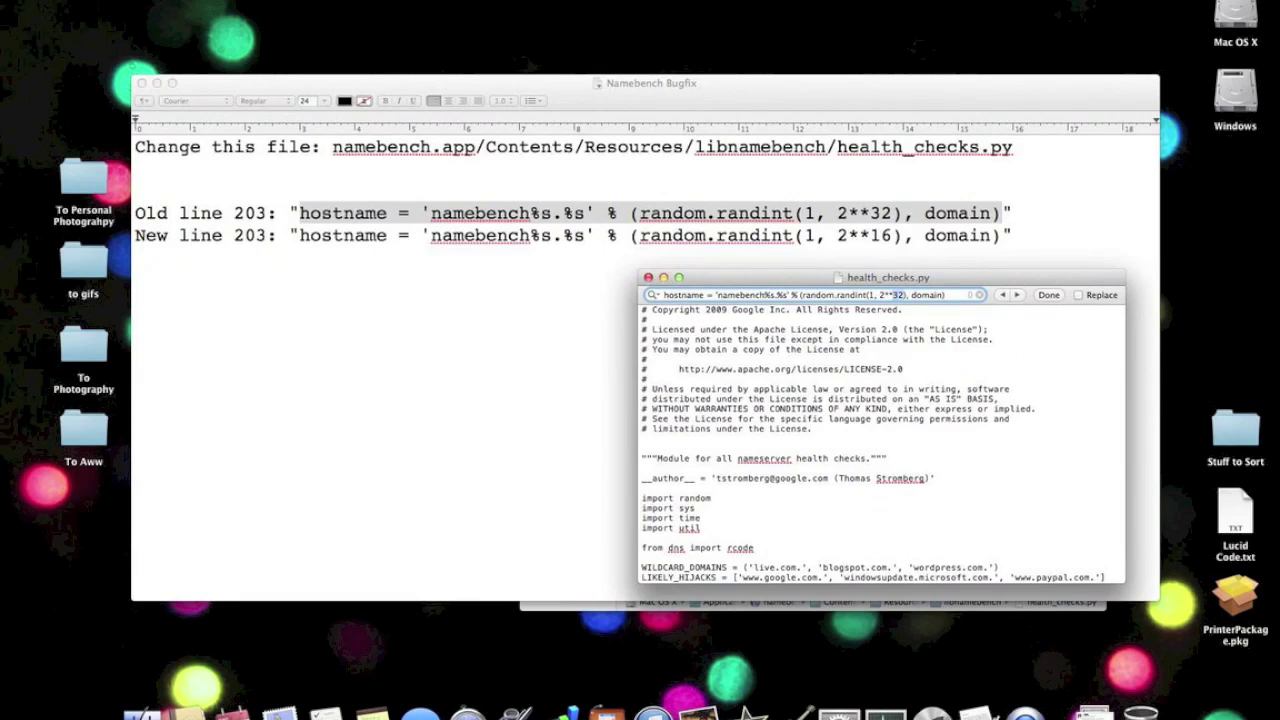
pyautogui.write('16')
pyautogui.press('Return')
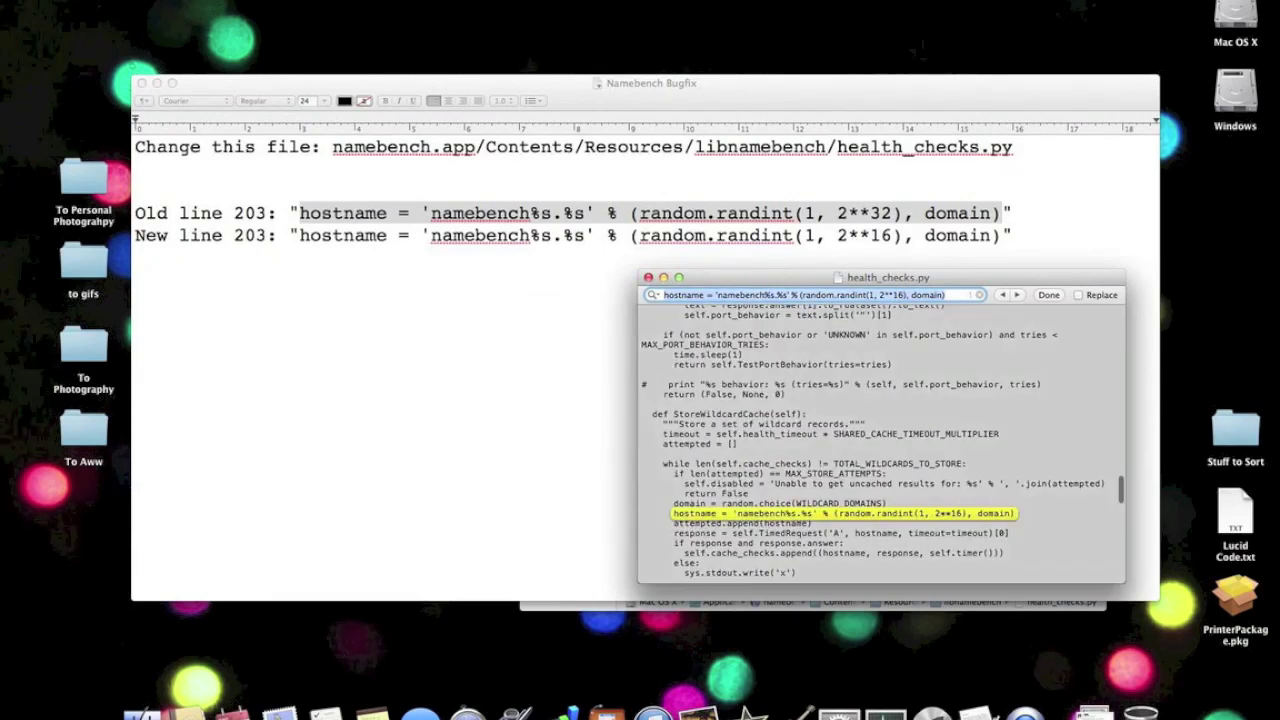
# Step: Change the hostname line's 2**32 to 2**16, save, and close the file
pyautogui.click(959, 513)
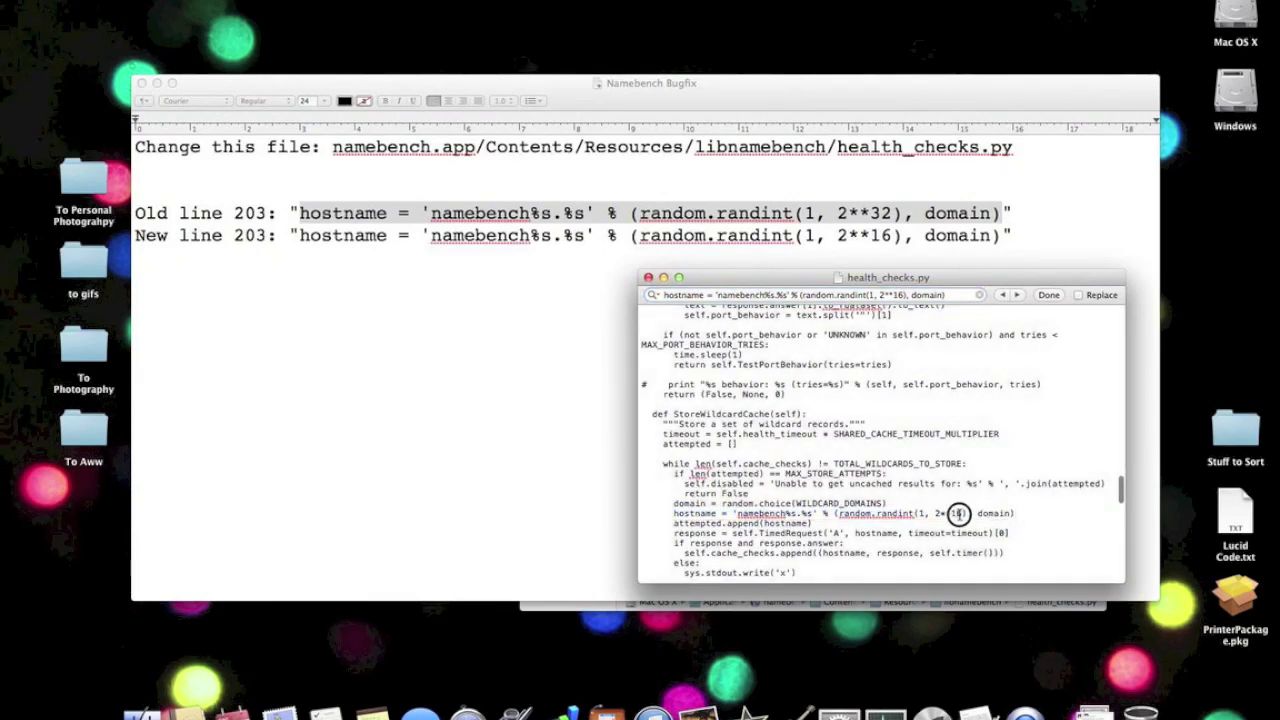
pyautogui.doubleClick(957, 514)
pyautogui.write('32')
pyautogui.doubleClick(952, 514)
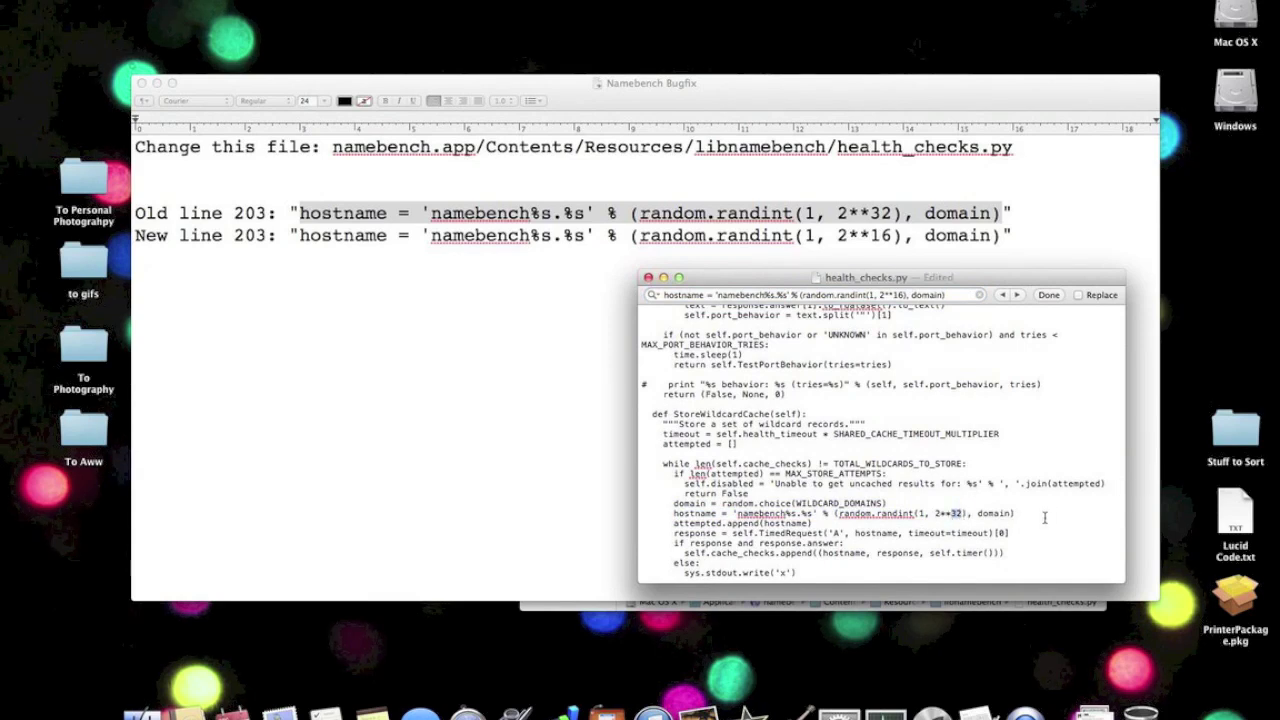
pyautogui.write('16')
pyautogui.press('super+s')
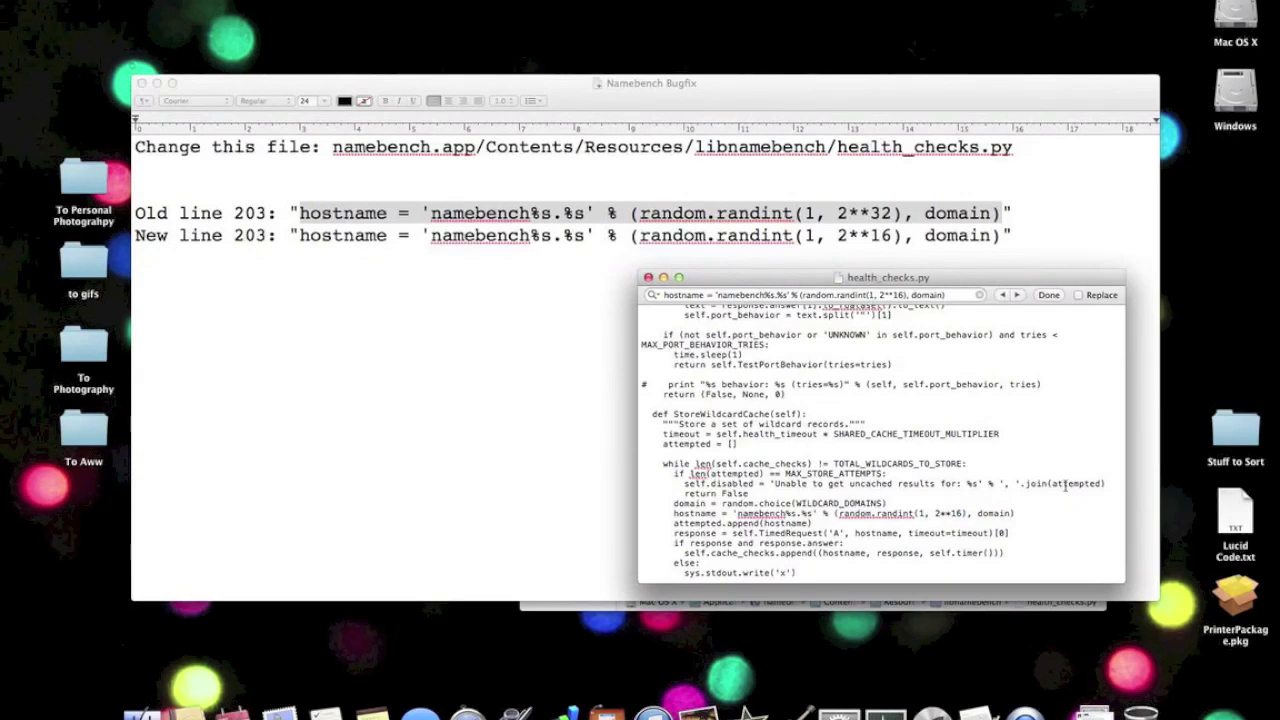
pyautogui.click(1048, 295)
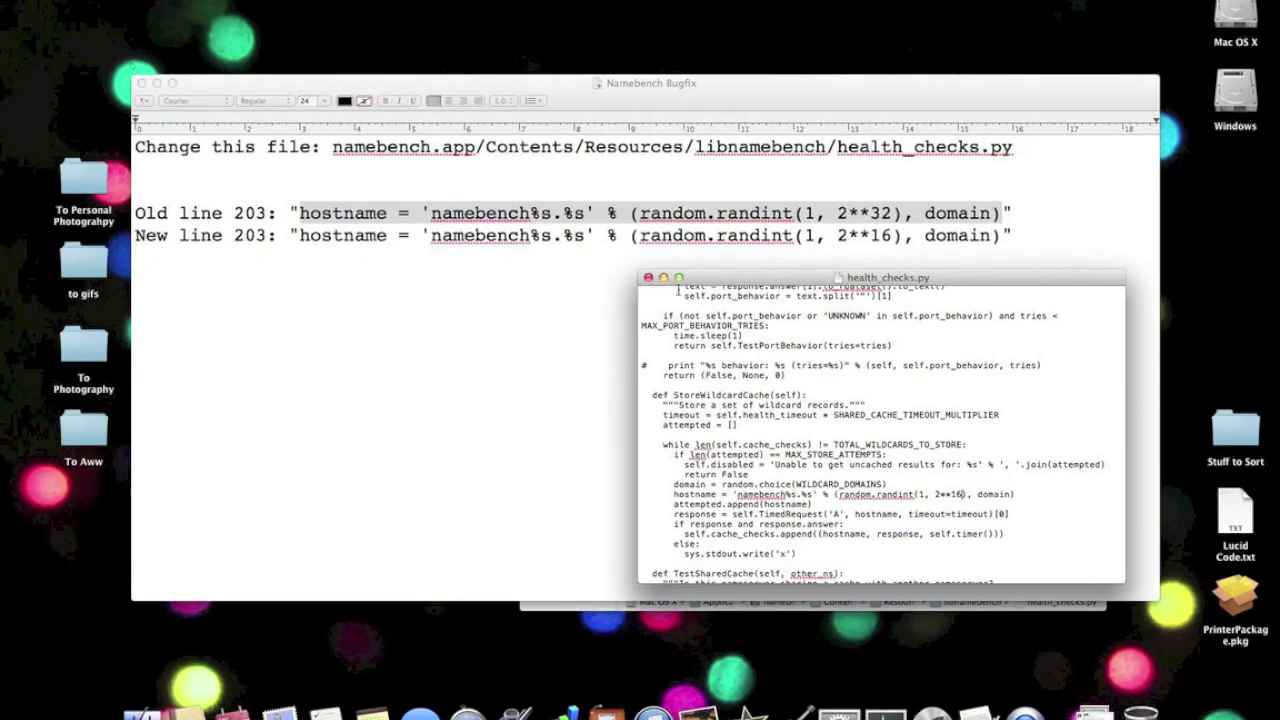
pyautogui.click(648, 277)
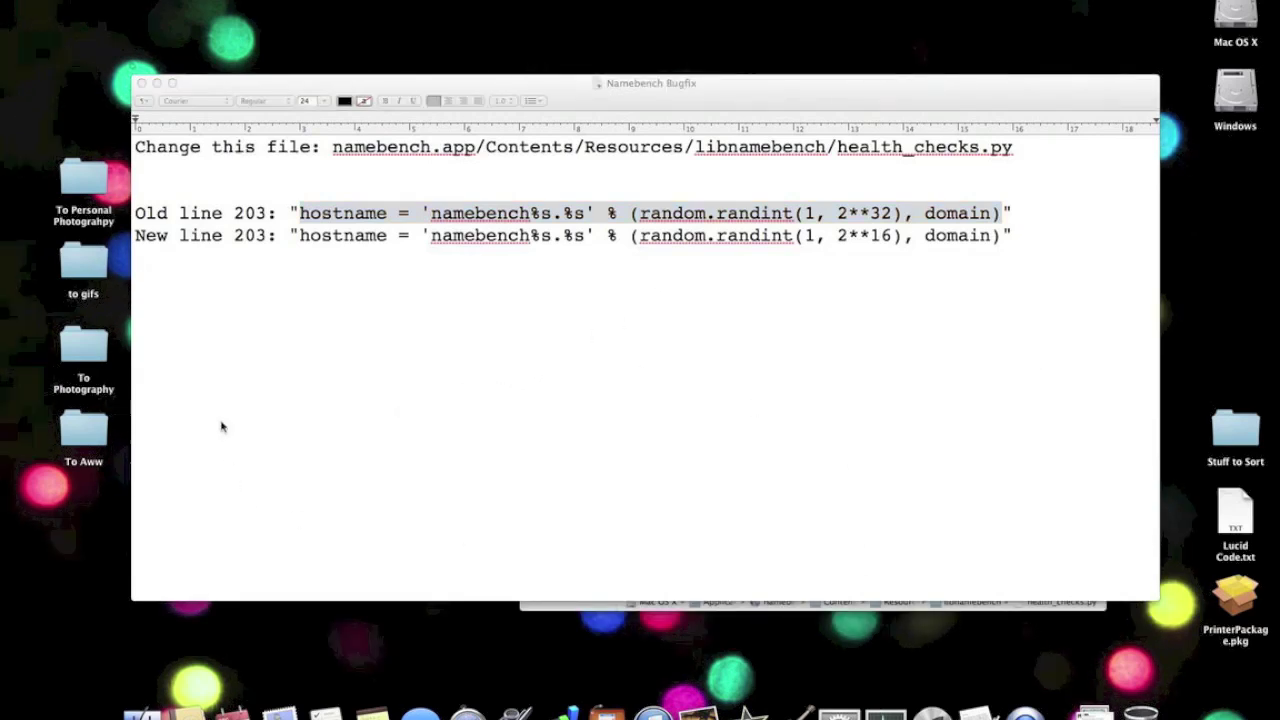
pyautogui.press('F3')
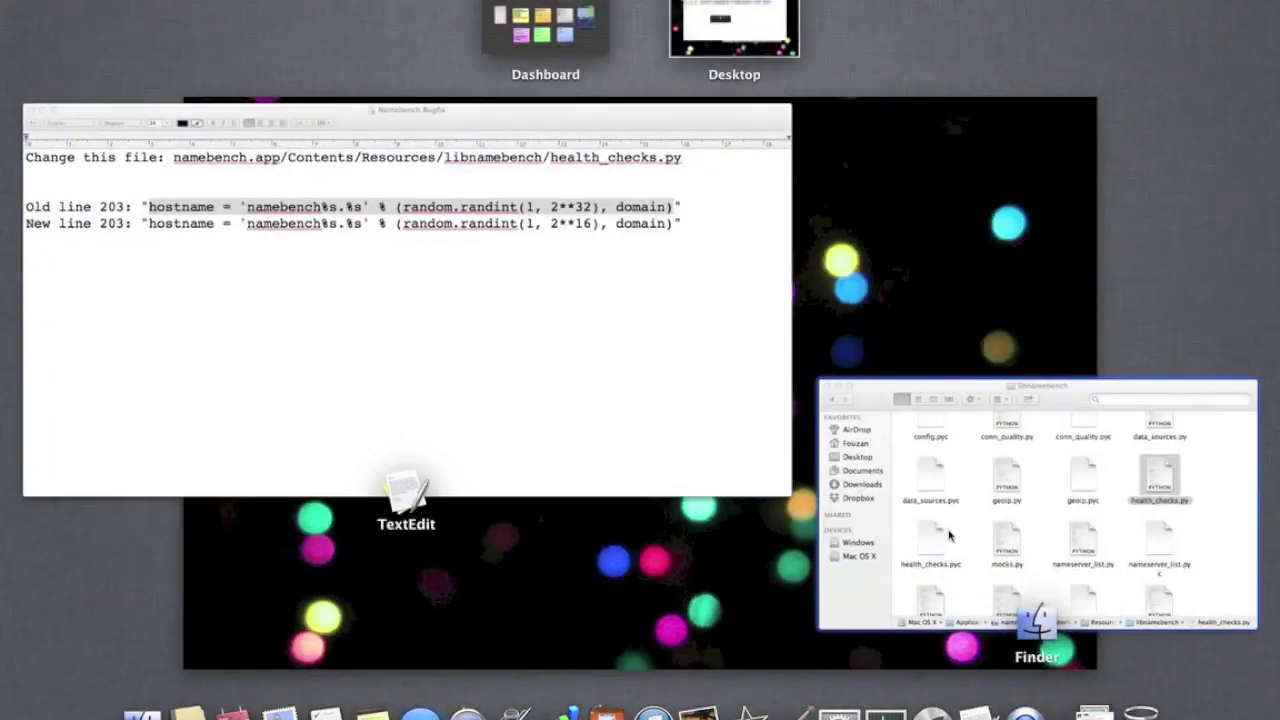
# Step: Close the Finder window and choose Top 2,000 Websites (Alexa) as namebench's query data source
pyautogui.click(944, 562)
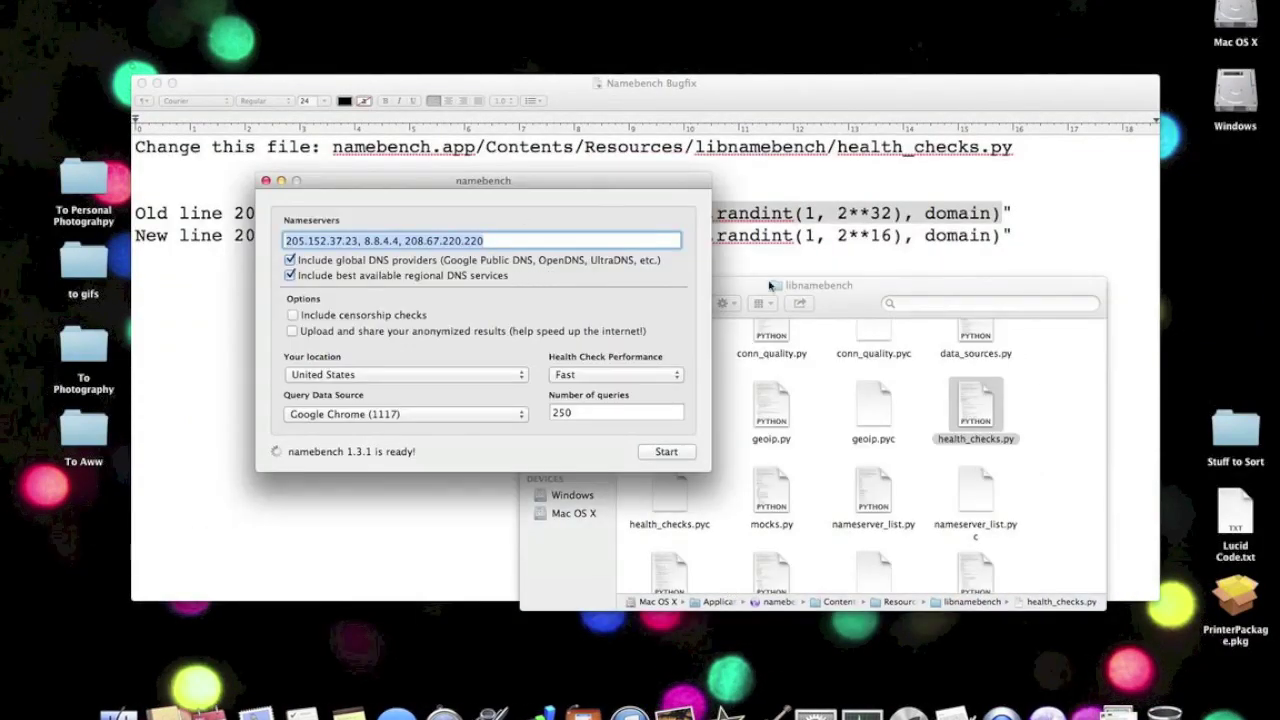
pyautogui.click(752, 286)
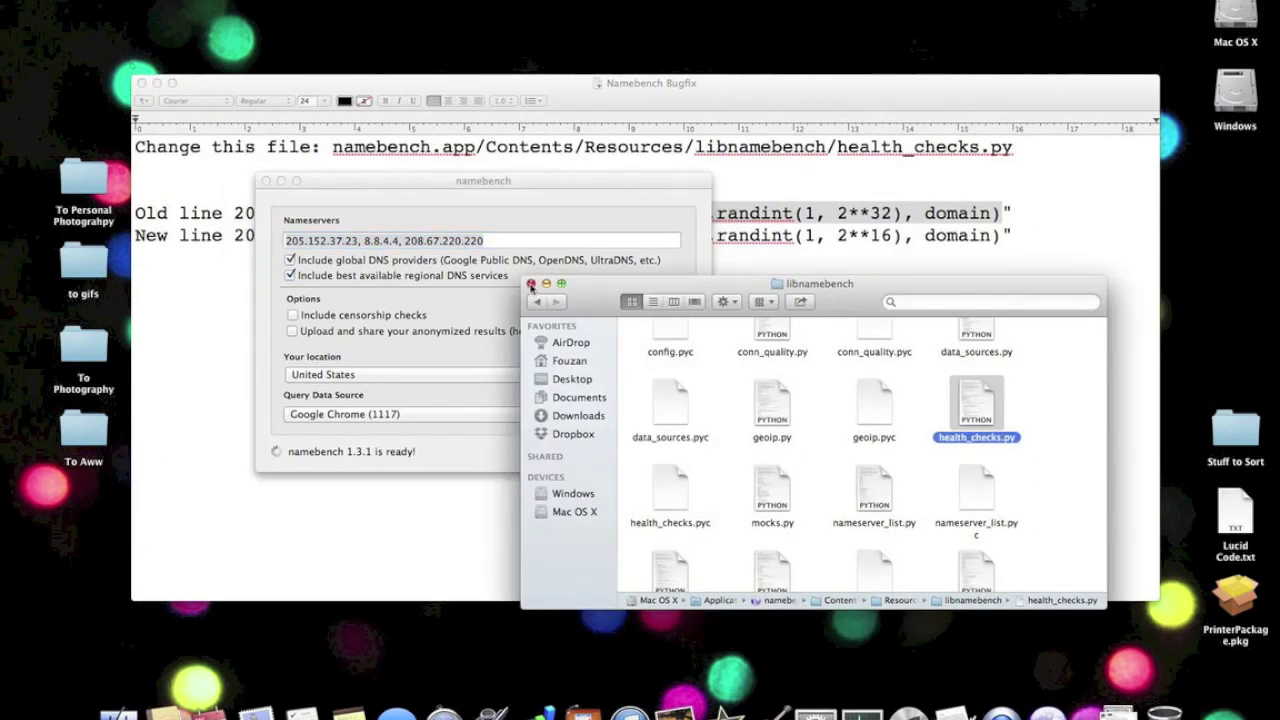
pyautogui.click(531, 285)
pyautogui.click(489, 416)
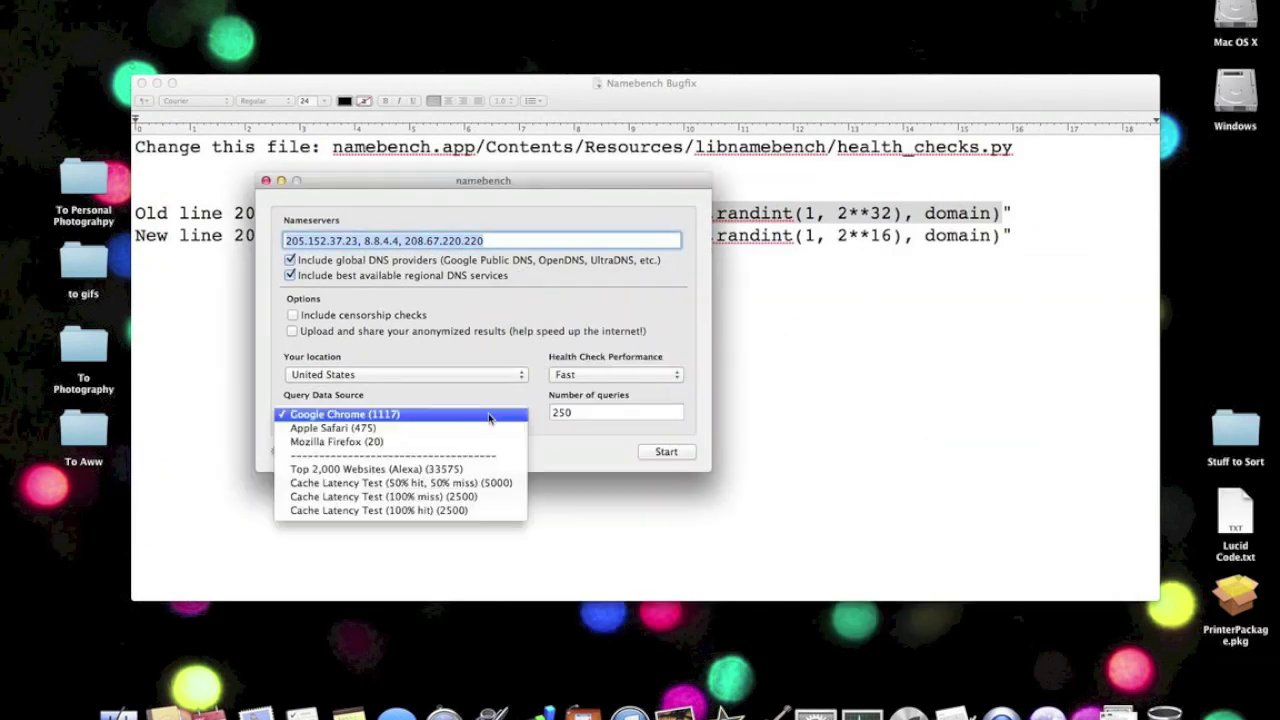
pyautogui.click(402, 469)
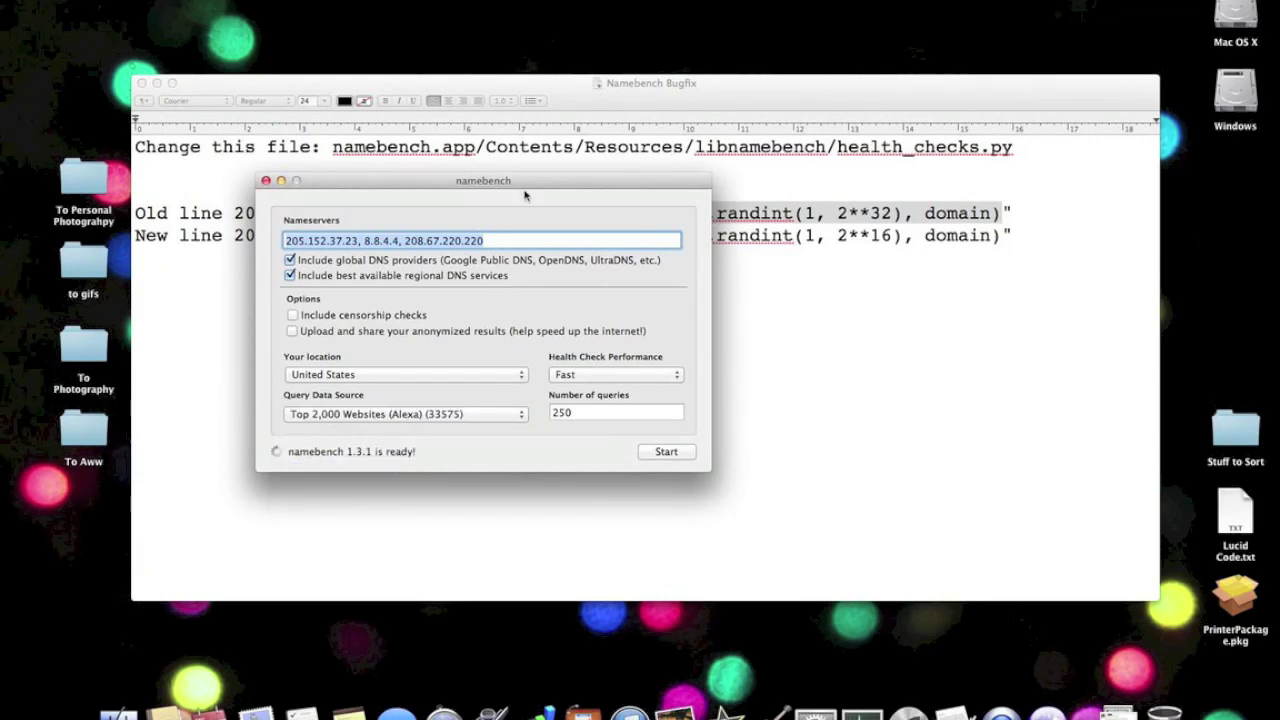
# Step: Minimize the TextEdit document and move the namebench dialog up and left
pyautogui.press('super+q')
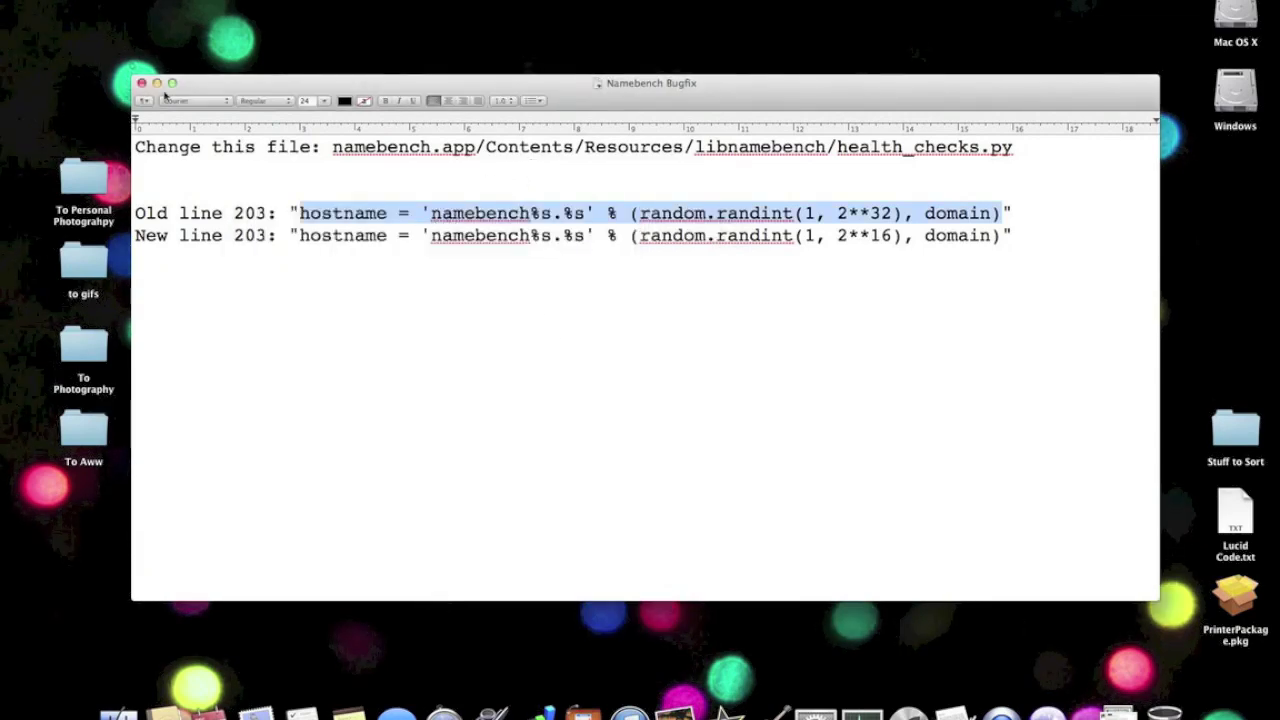
pyautogui.click(157, 84)
pyautogui.moveTo(535, 190); pyautogui.dragTo(388, 203)
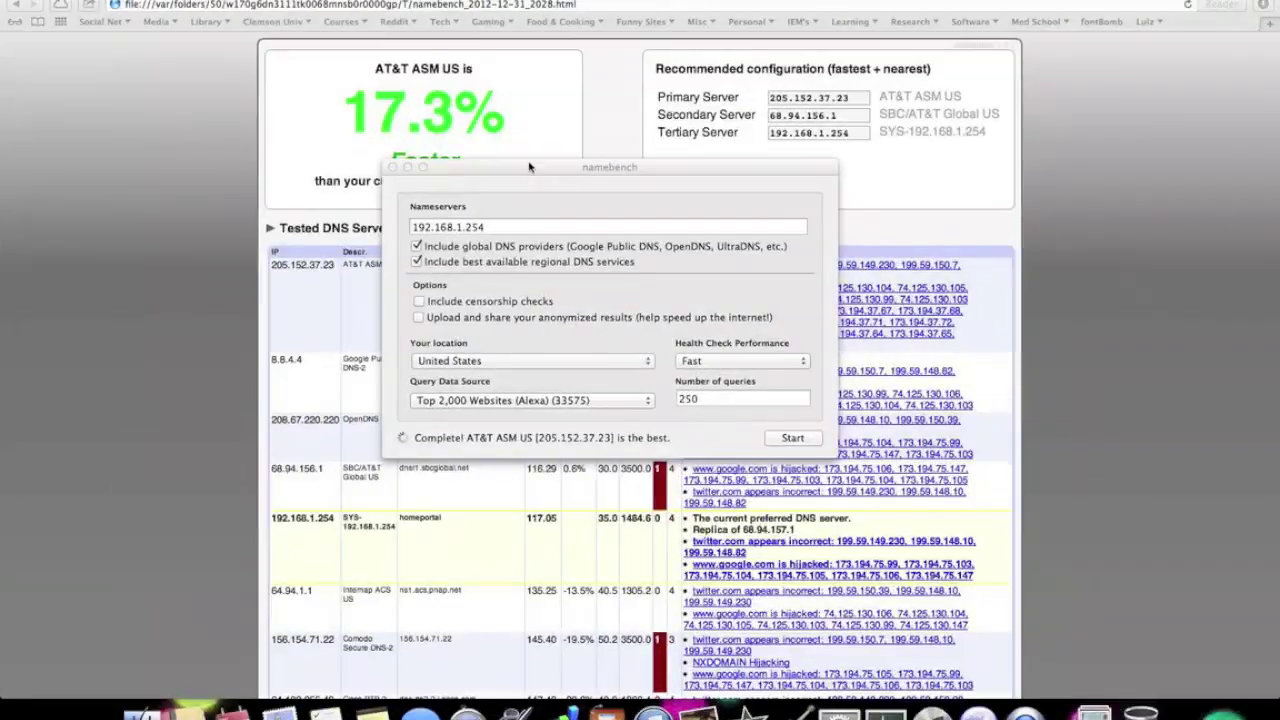
# Step: Close the namebench dialog to reveal Safari's full results page, then launch System Preferences
pyautogui.moveTo(530, 167); pyautogui.dragTo(639, 214)
pyautogui.press('super+q')
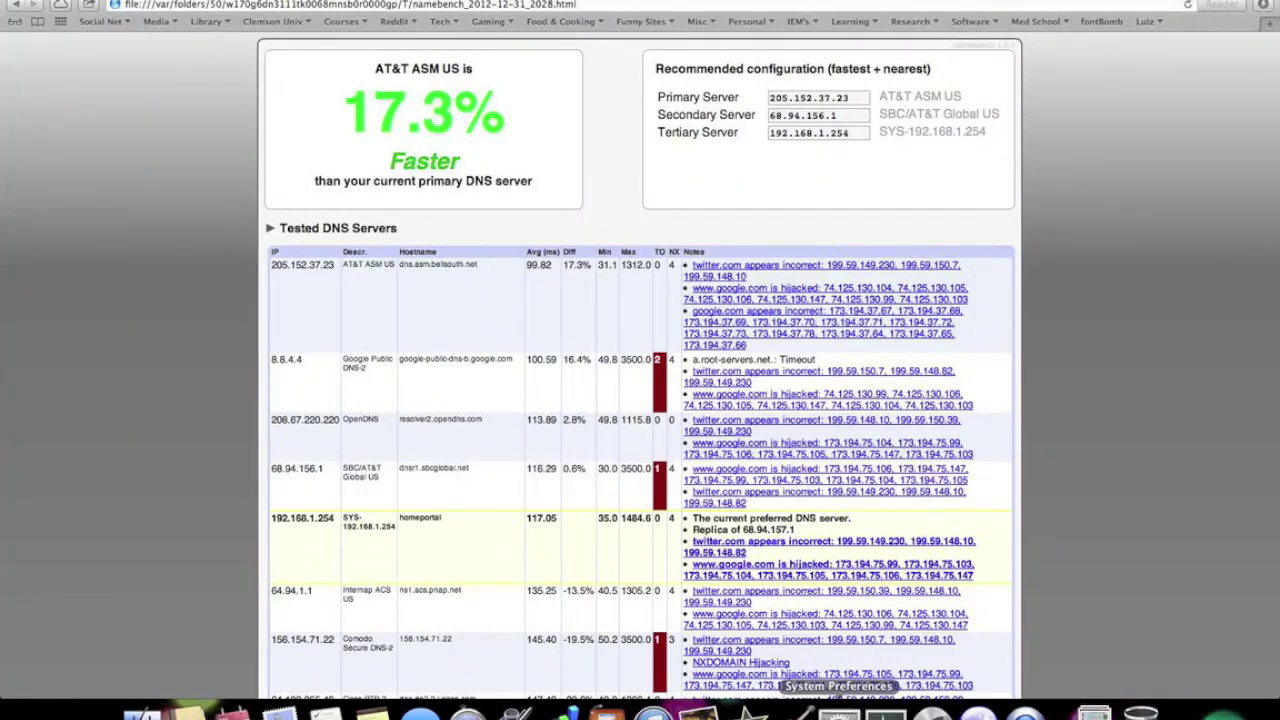
pyautogui.click(838, 712)
# Step: Open the Network pane's advanced Wi‑Fi settings on the DNS tab
pyautogui.moveTo(398, 52); pyautogui.dragTo(738, 161)
pyautogui.click(563, 362)
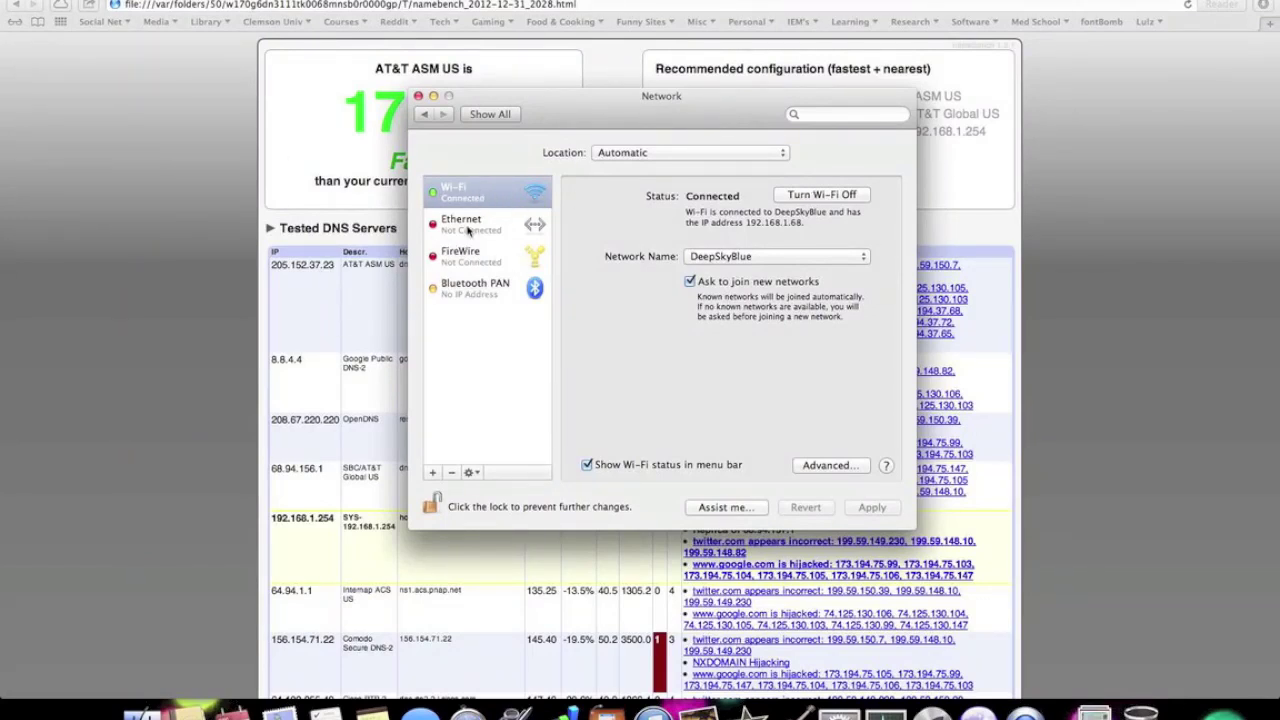
pyautogui.click(836, 467)
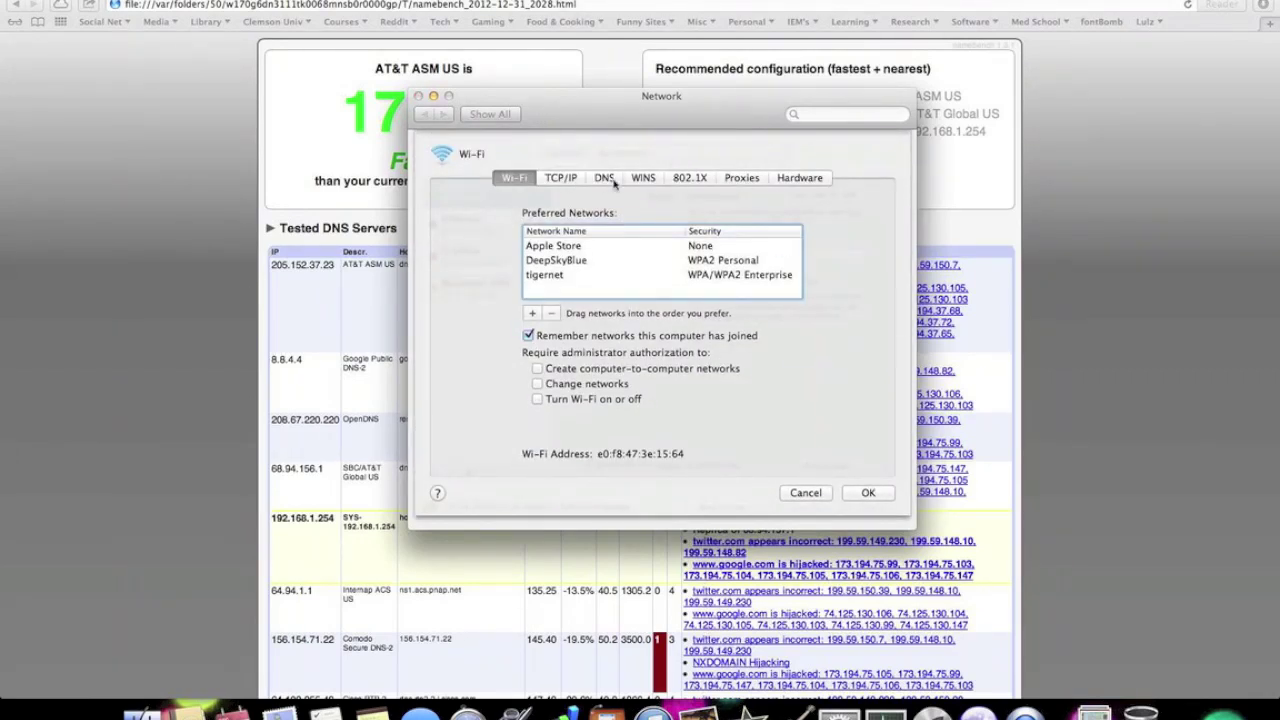
pyautogui.click(603, 181)
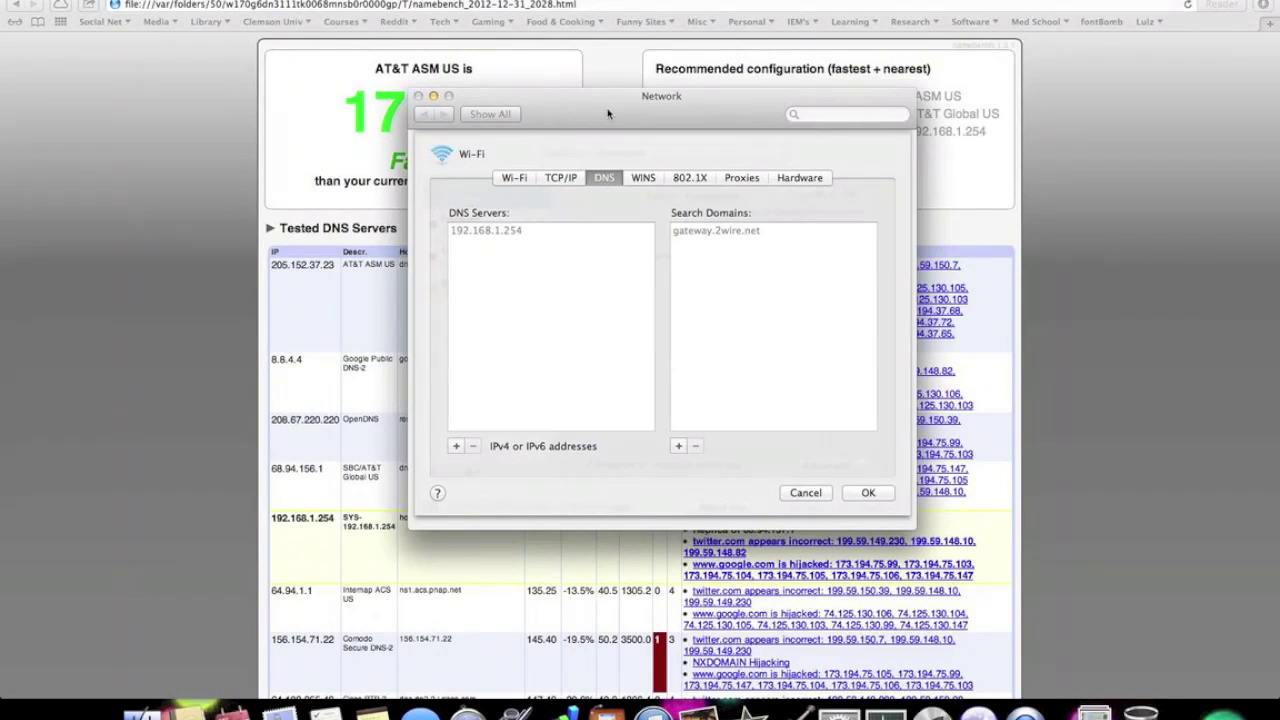
# Step: Reposition the Network window and add a new placeholder DNS server entry
pyautogui.moveTo(607, 113); pyautogui.dragTo(811, 117)
pyautogui.click(715, 238)
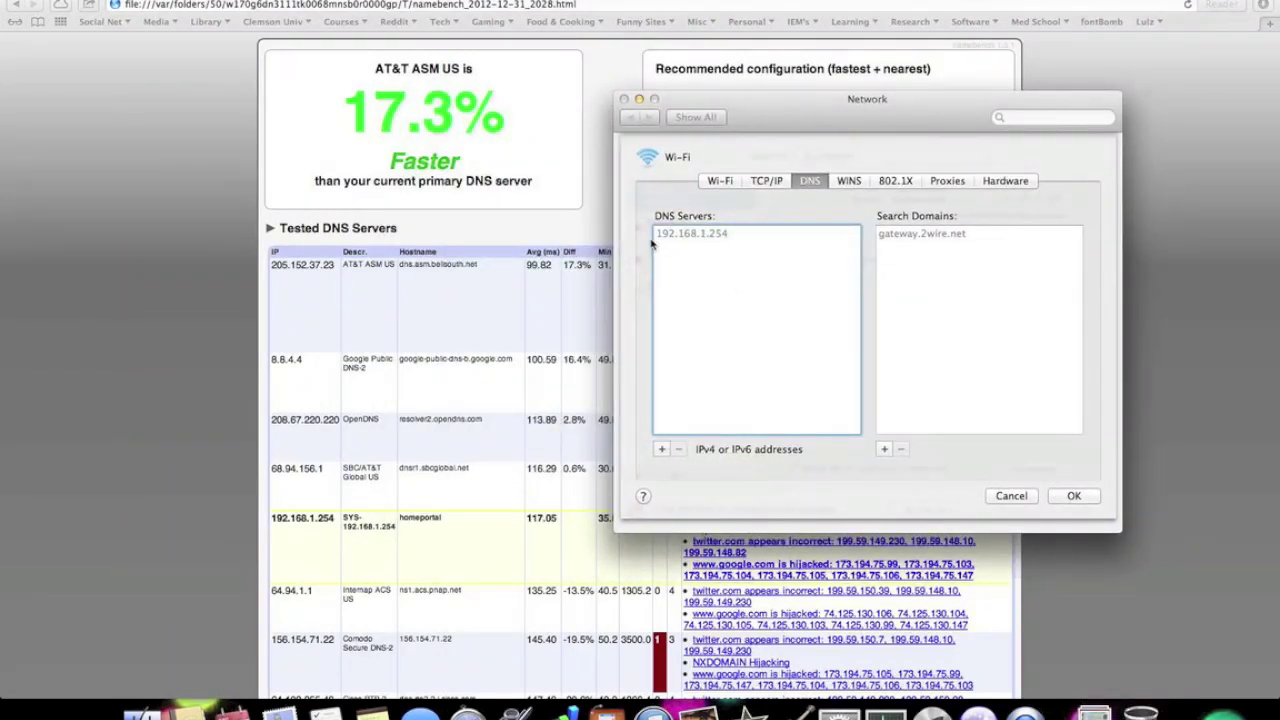
pyautogui.moveTo(764, 122); pyautogui.dragTo(759, 95)
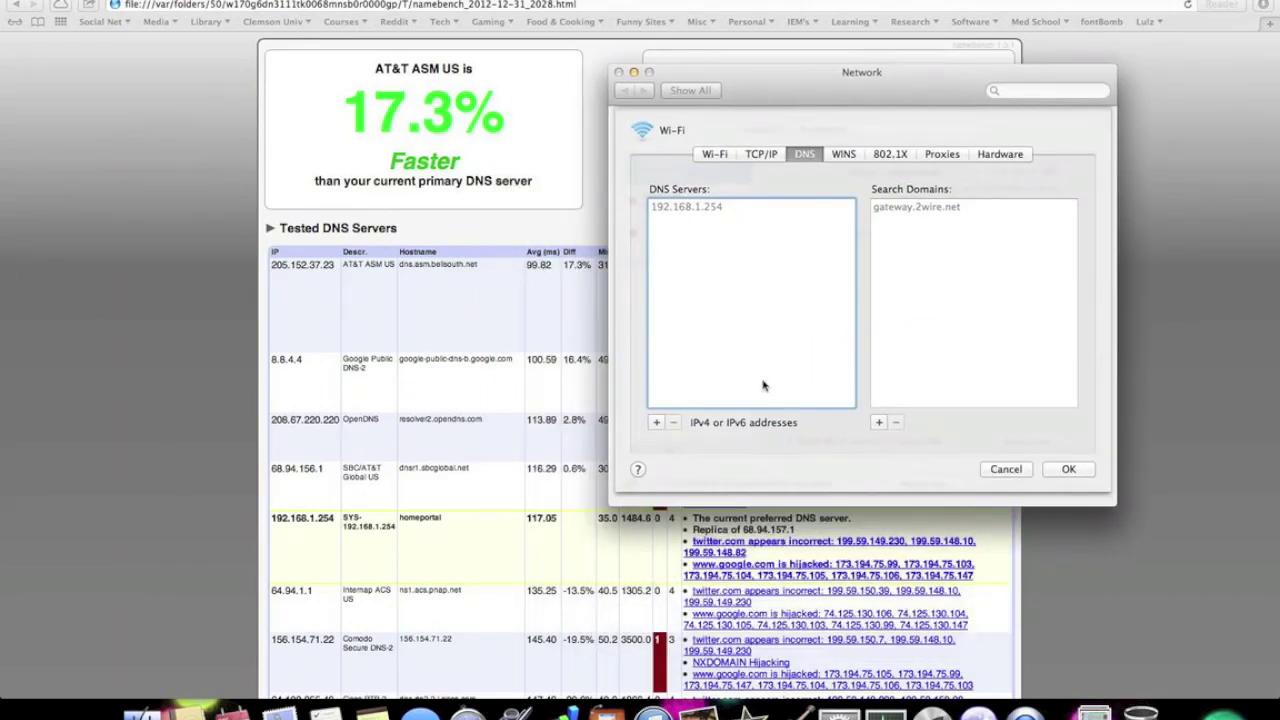
pyautogui.click(656, 422)
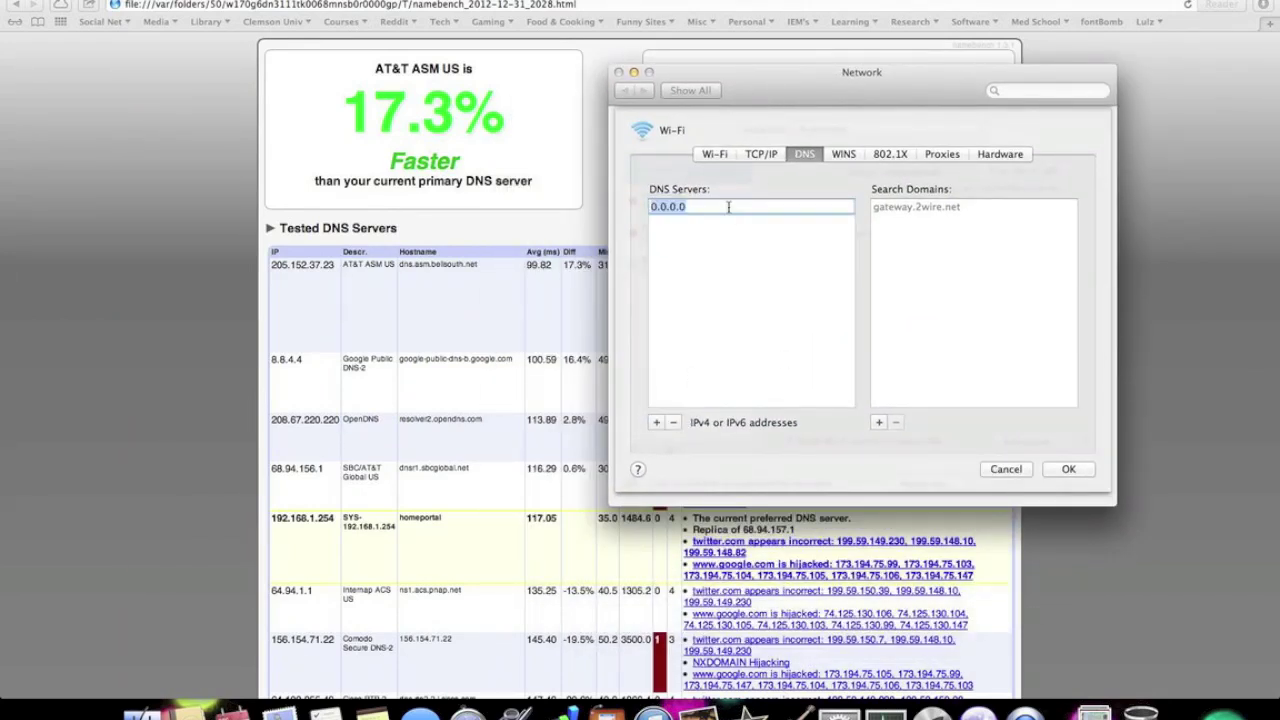
# Step: Enter 205.152.37.23, 8.8.4.4 and 208.67.220.220 as the Wi‑Fi DNS servers
pyautogui.write('205.152.37.23')
pyautogui.click(657, 422)
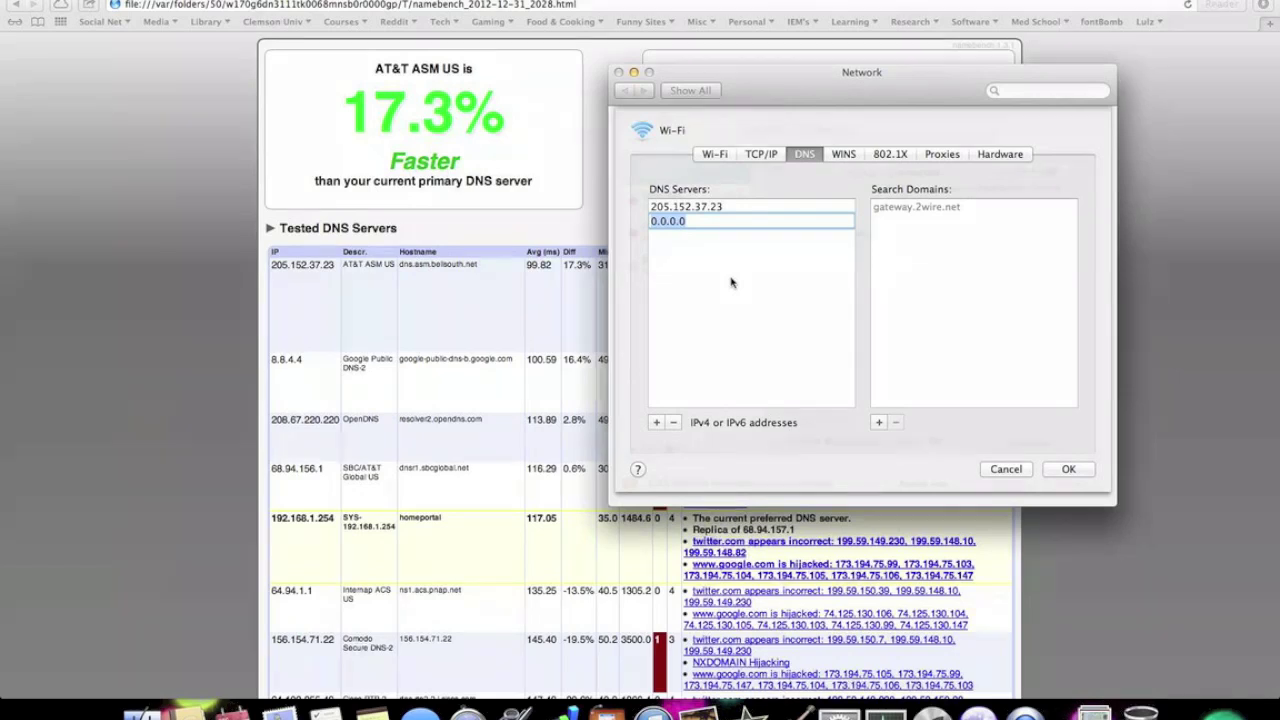
pyautogui.write('8.8.8')
pyautogui.press('BackSpace')
pyautogui.write('4.4')
pyautogui.click(656, 422)
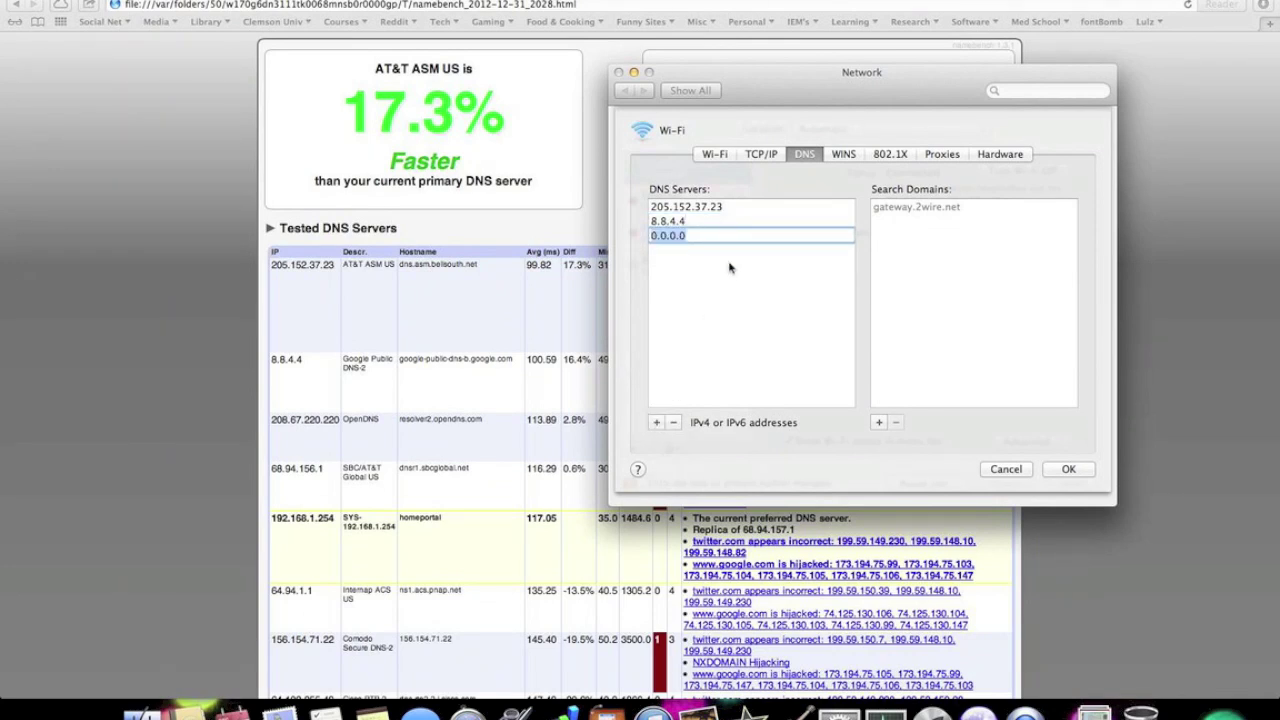
pyautogui.write('208.67.220.220')
pyautogui.click(747, 291)
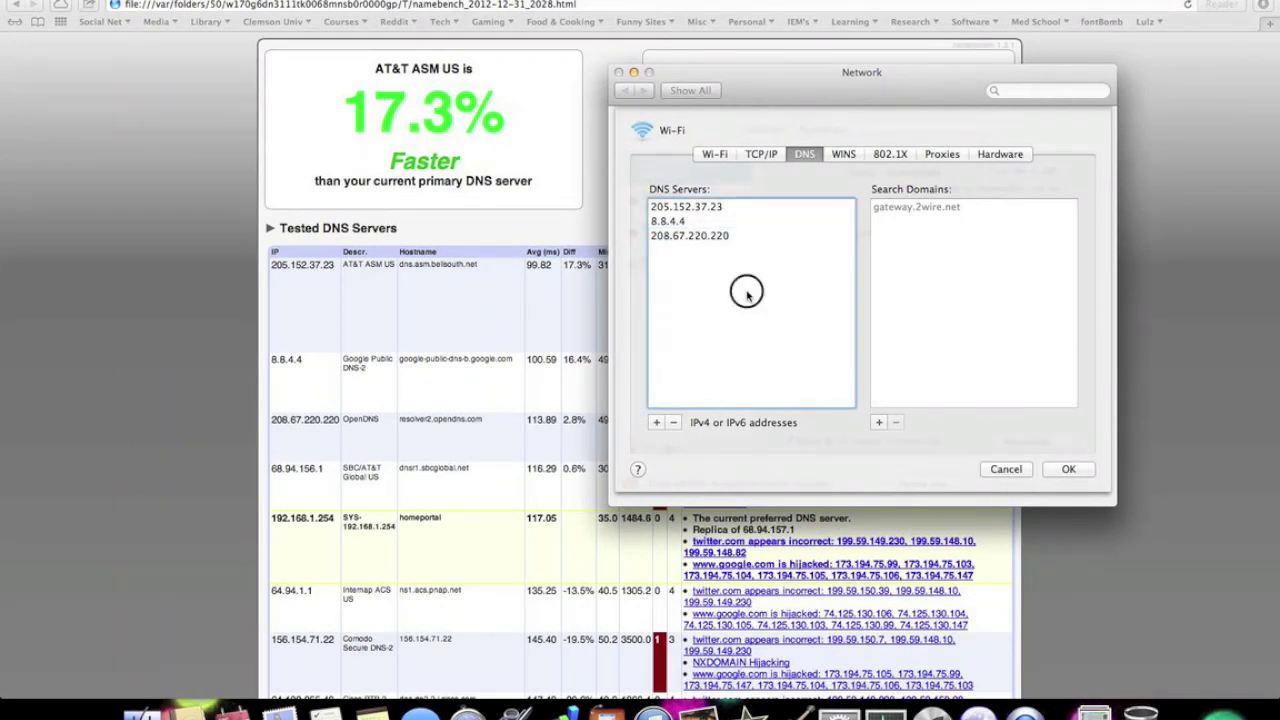
# Step: Confirm and apply the new DNS servers, then return to the all-preferences overview
pyautogui.click(1068, 470)
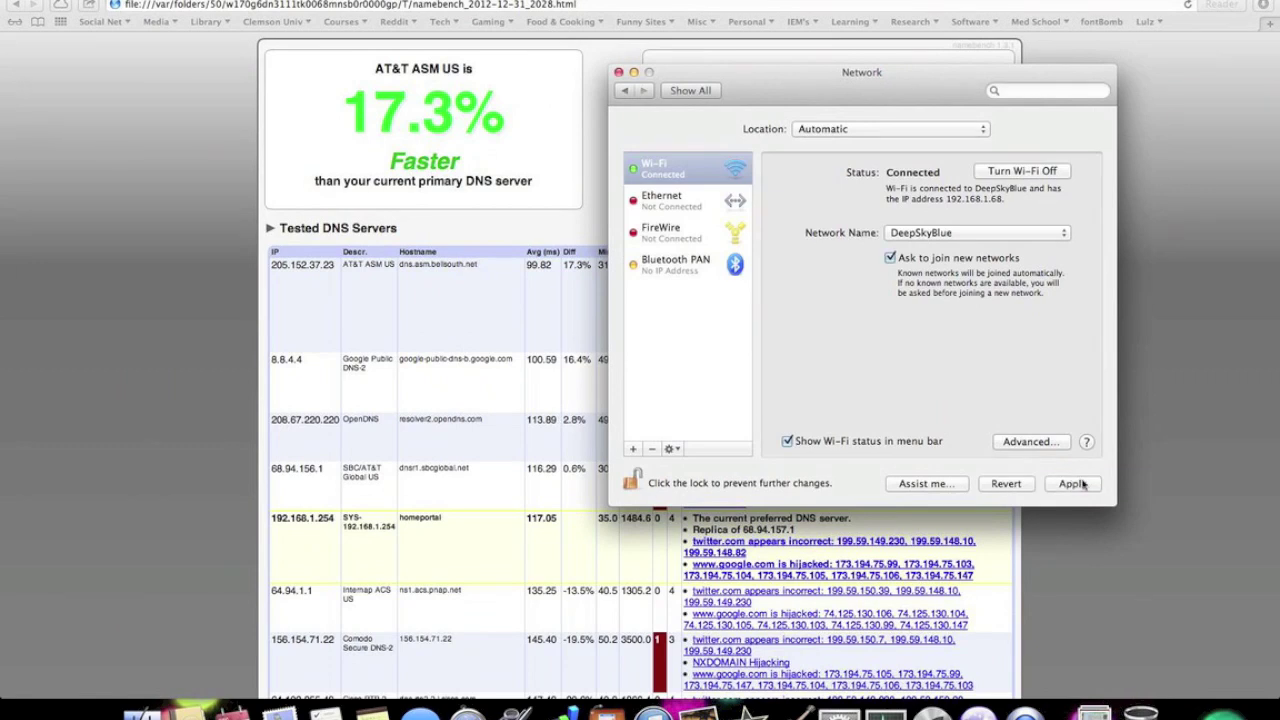
pyautogui.click(1070, 484)
pyautogui.click(689, 94)
pyautogui.moveTo(798, 78); pyautogui.dragTo(725, 231)
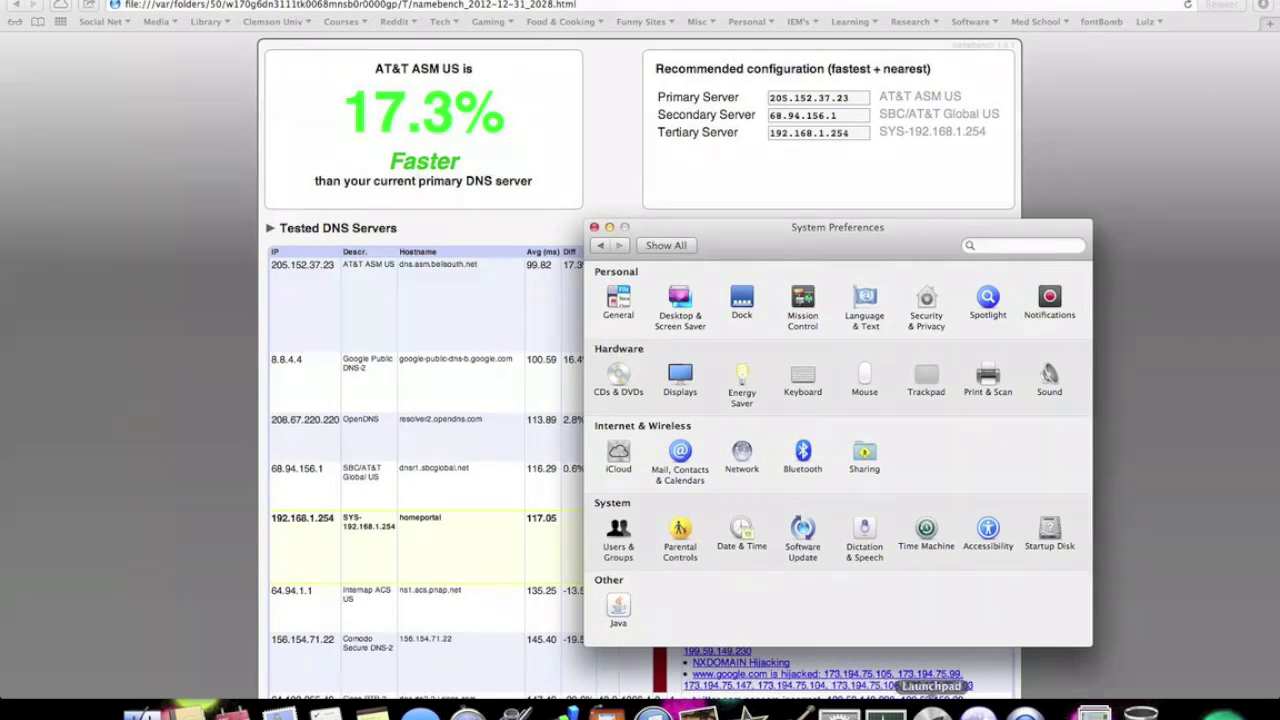
# Step: Bring the namebench window forward from the Dock and focus the results page
pyautogui.click(1008, 710)
pyautogui.moveTo(661, 212); pyautogui.dragTo(547, 142)
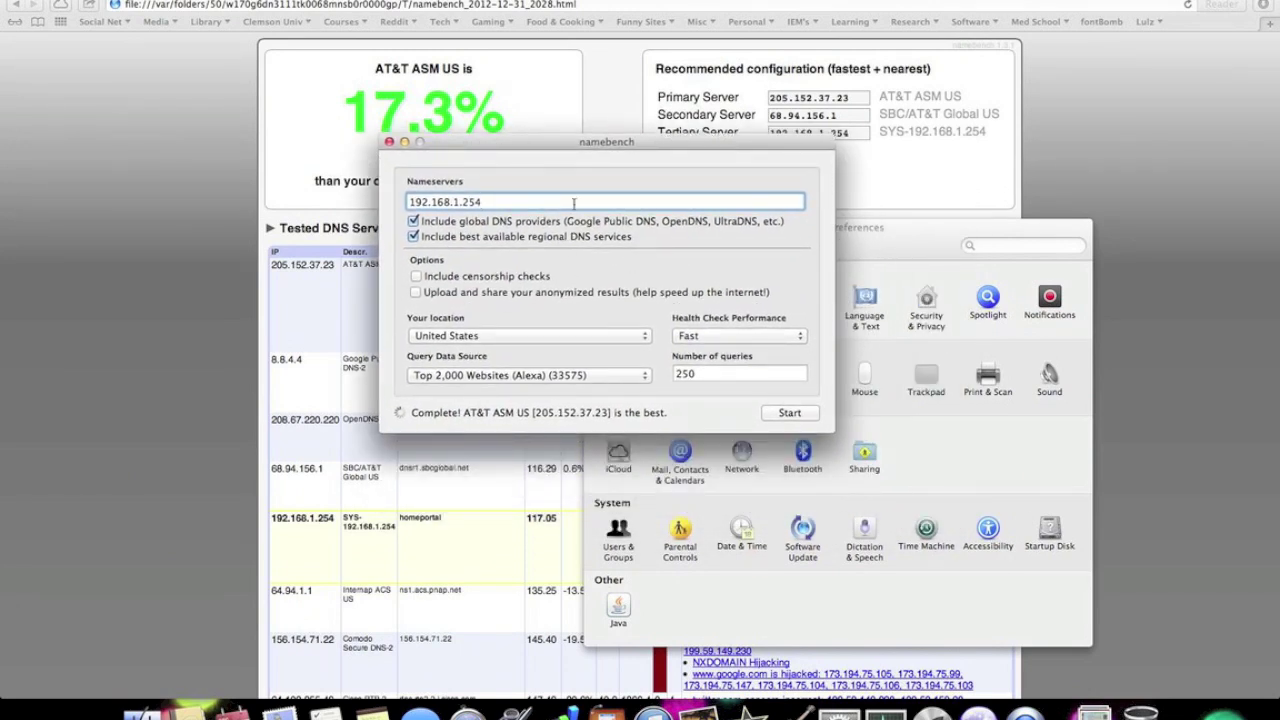
pyautogui.click(211, 157)
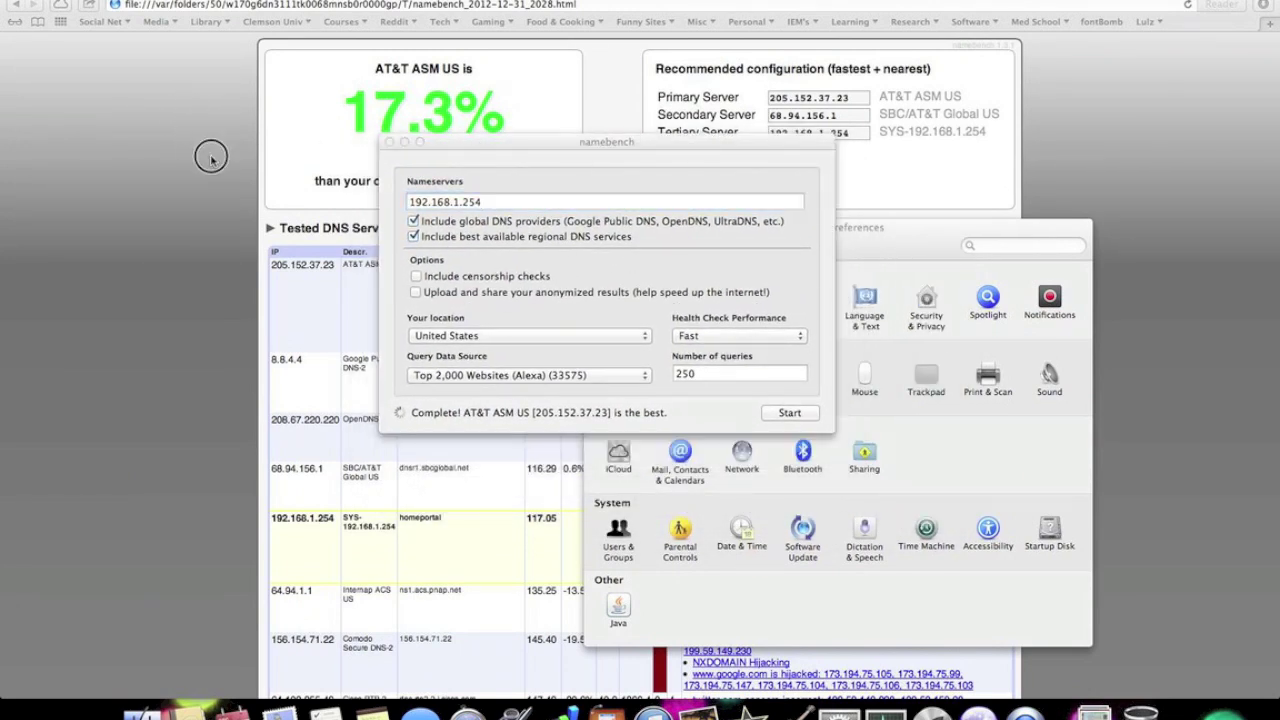